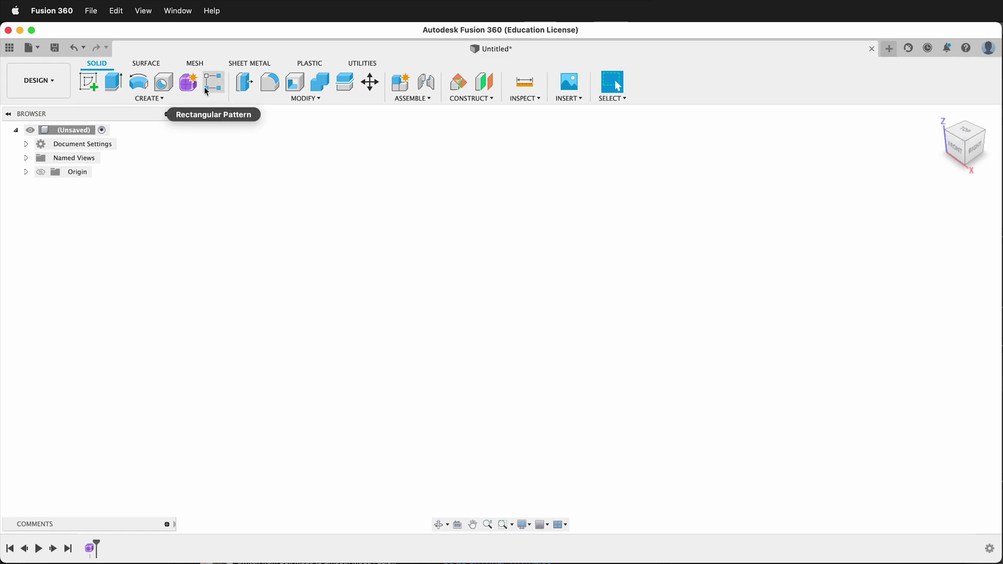
Create a T-Spline box centred on the origin on a vertical plane, about 87 mm long, 67 mm wide and 70 mm high
click(189, 84)
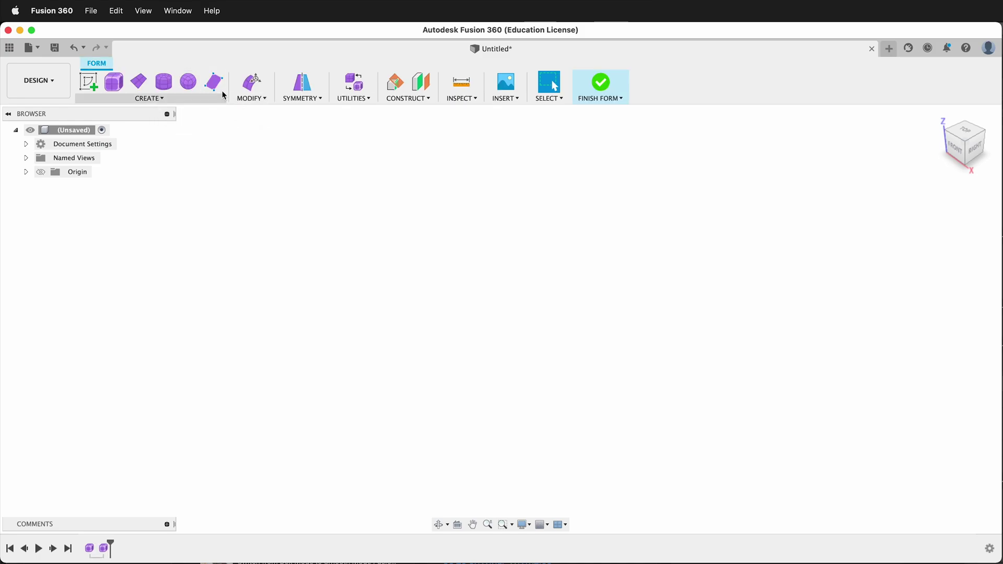
click(114, 82)
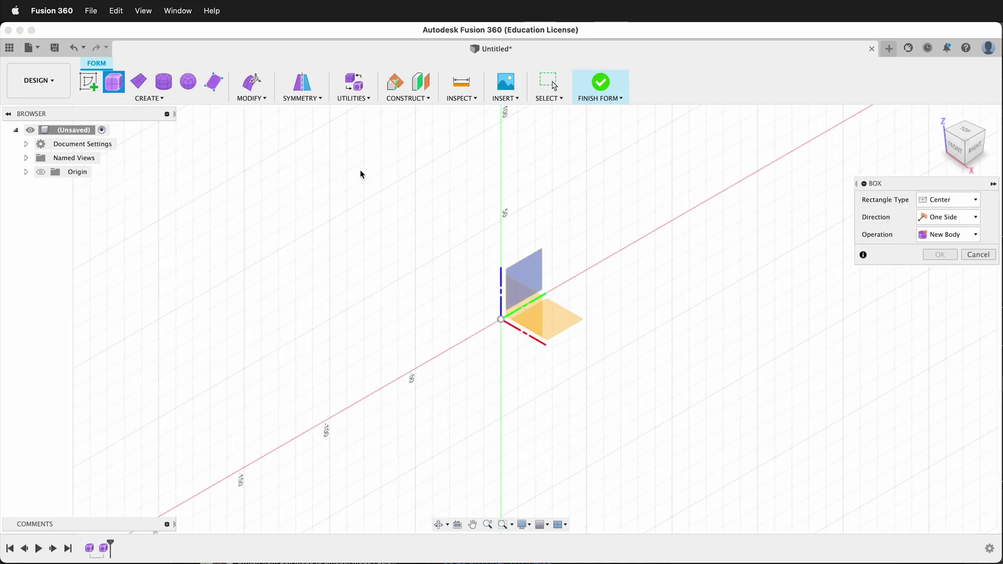
click(500, 320)
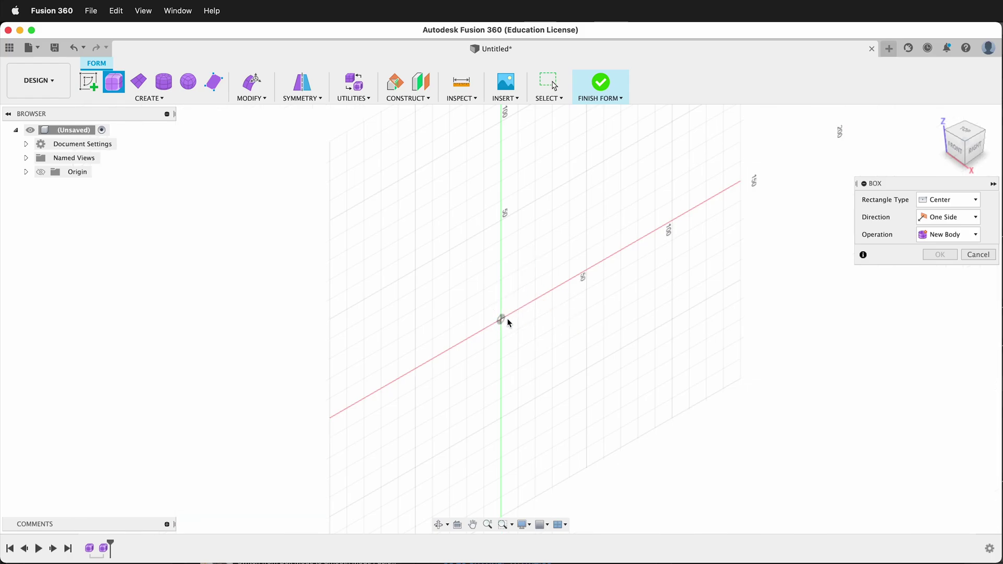
click(503, 319)
click(575, 343)
drag(567, 357, 630, 394)
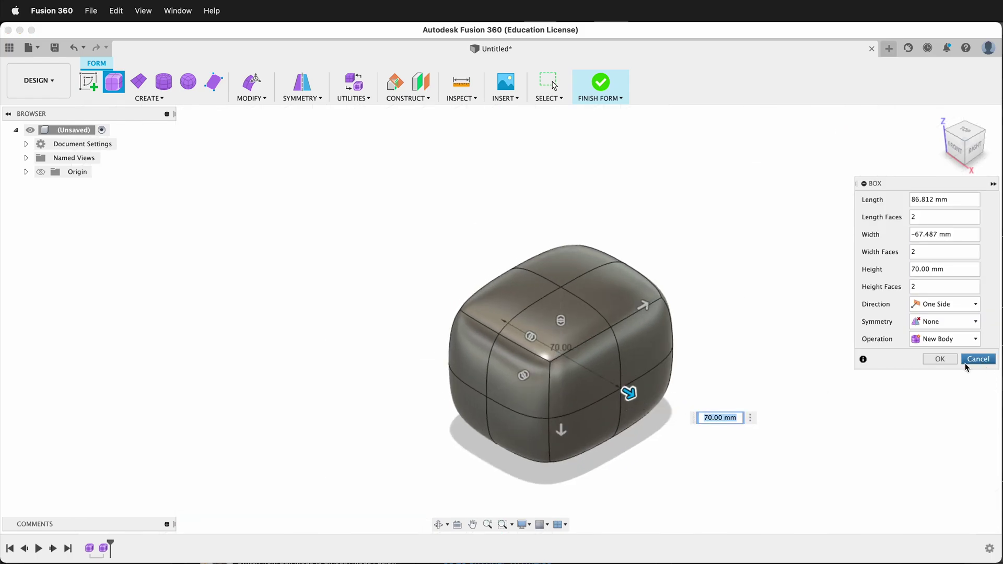
click(941, 360)
Insert edges on both sides of the top face's front centre edge at location 0.468, using Simple insertion mode
middle_drag(705, 330, 603, 258)
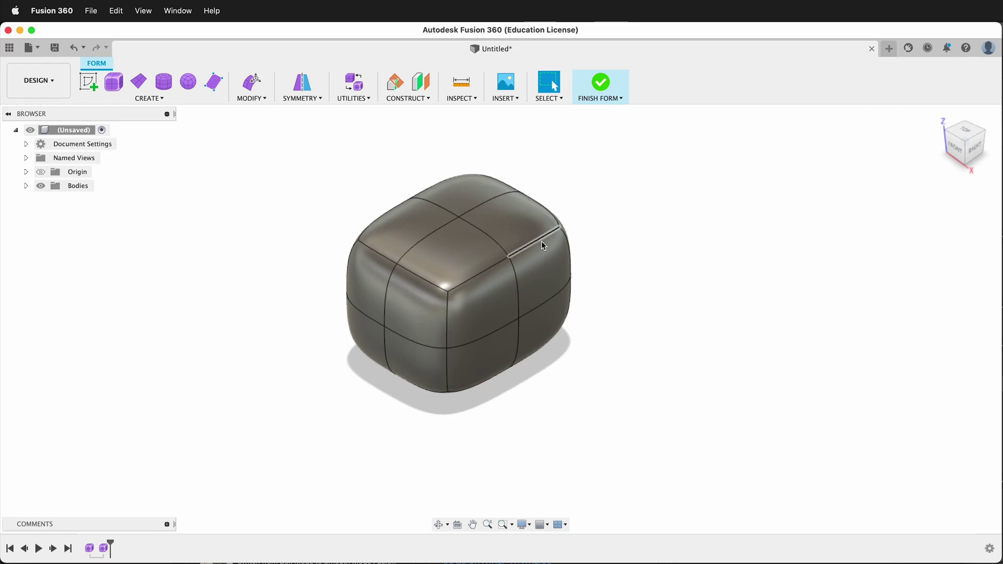
click(262, 98)
click(260, 135)
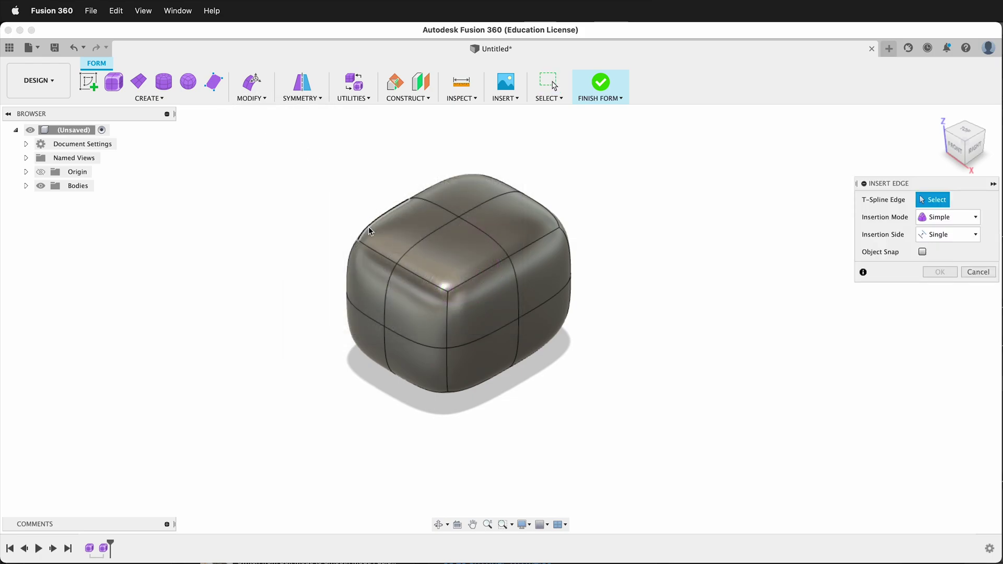
click(420, 240)
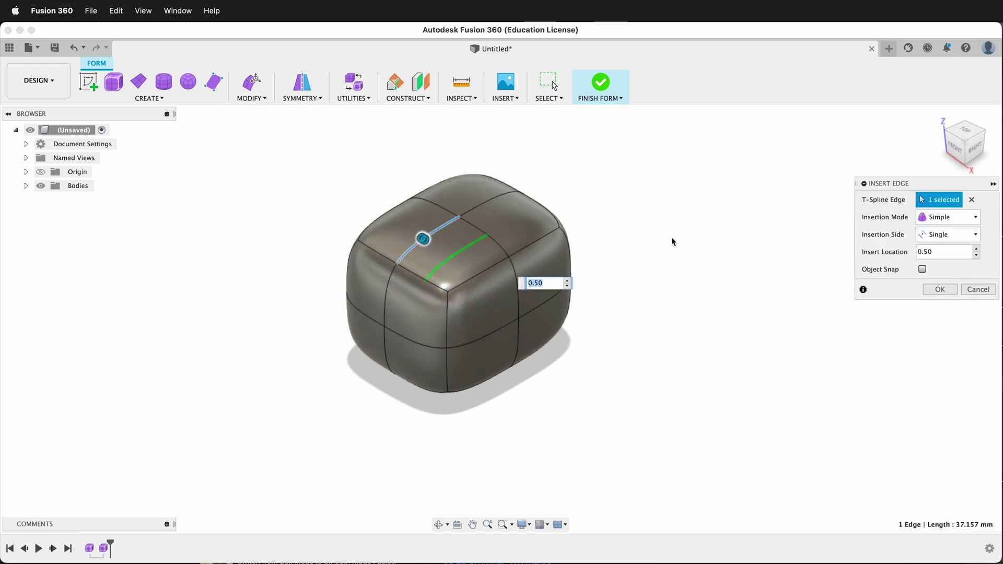
drag(878, 183, 655, 183)
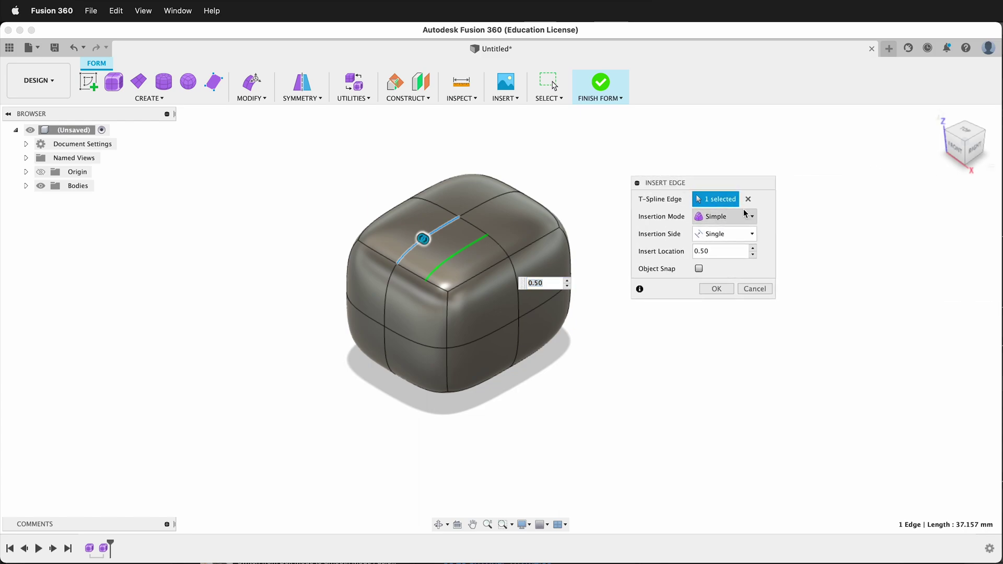
click(752, 234)
click(724, 260)
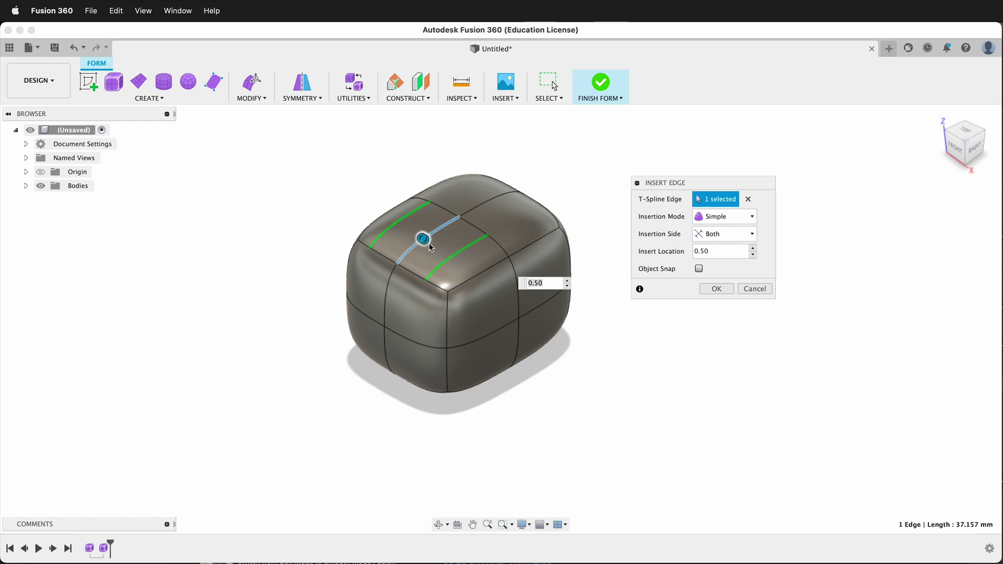
drag(424, 249, 423, 246)
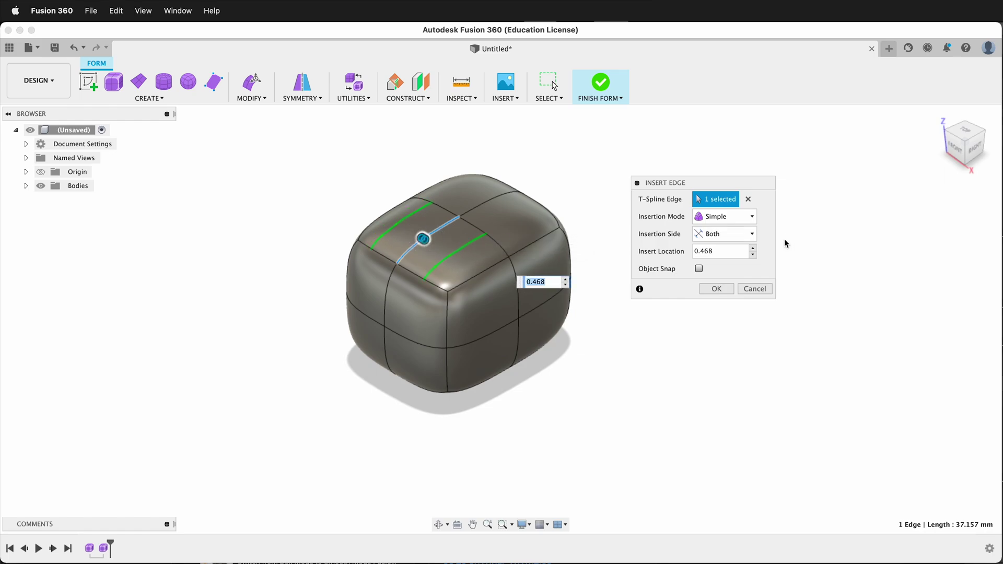
click(716, 288)
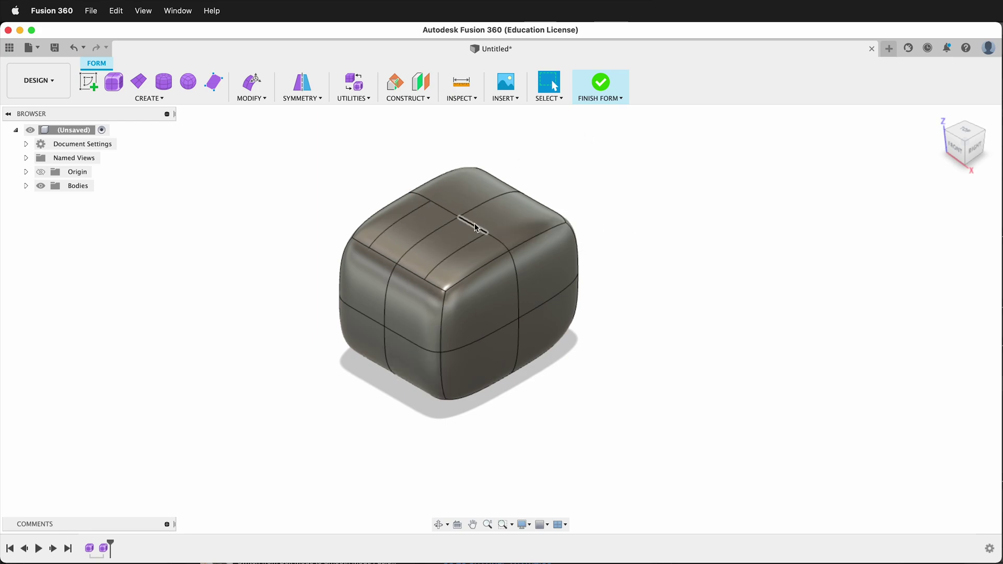
Insert an edge loop on a single side of the full centre loop at location 0.41, using Simple mode
click(259, 100)
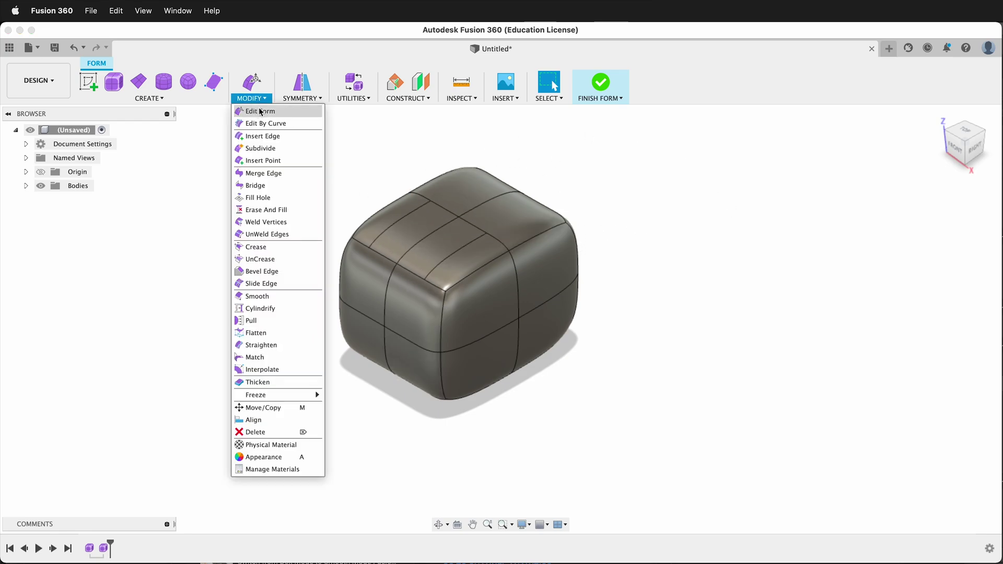
click(260, 137)
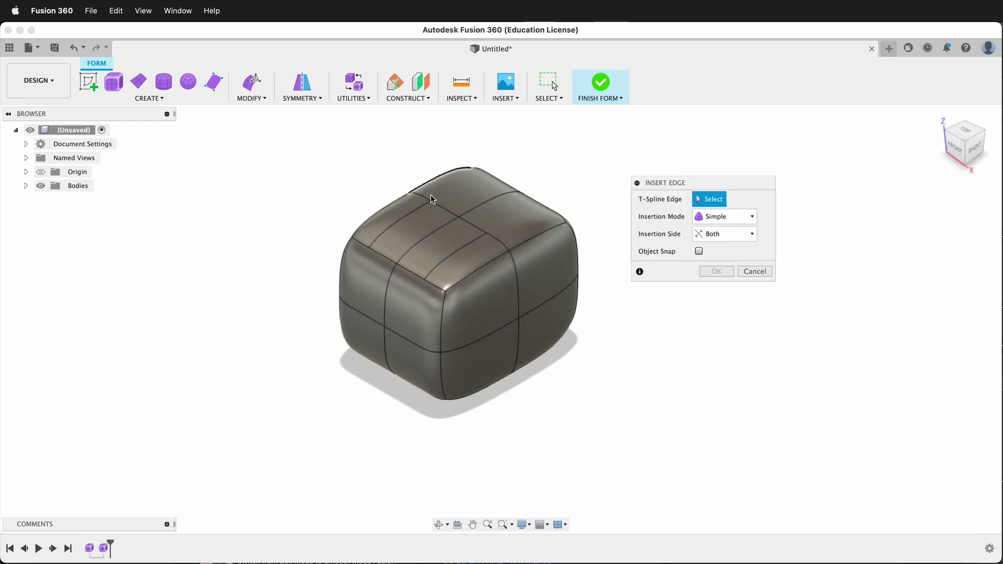
double_click(437, 232)
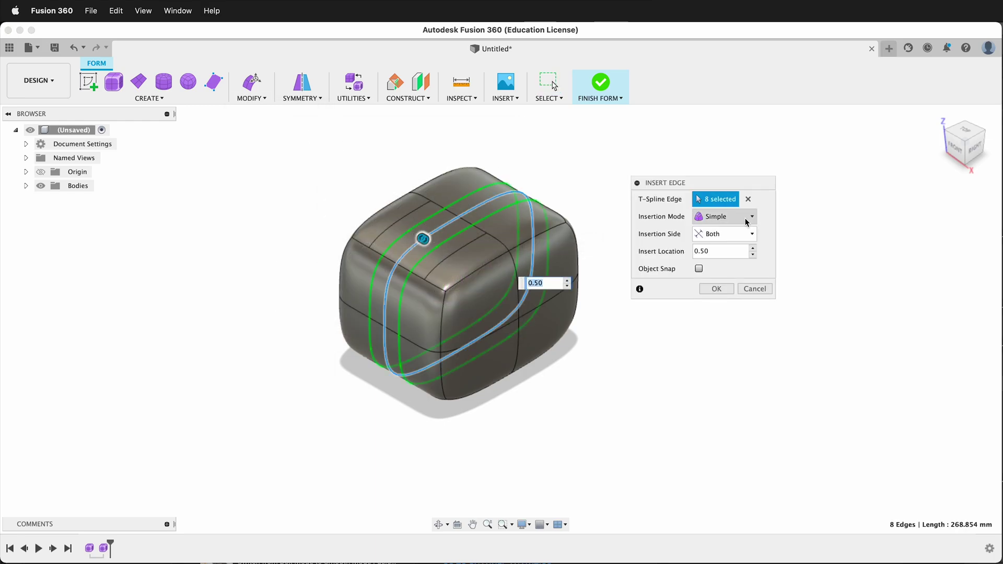
click(751, 233)
click(729, 262)
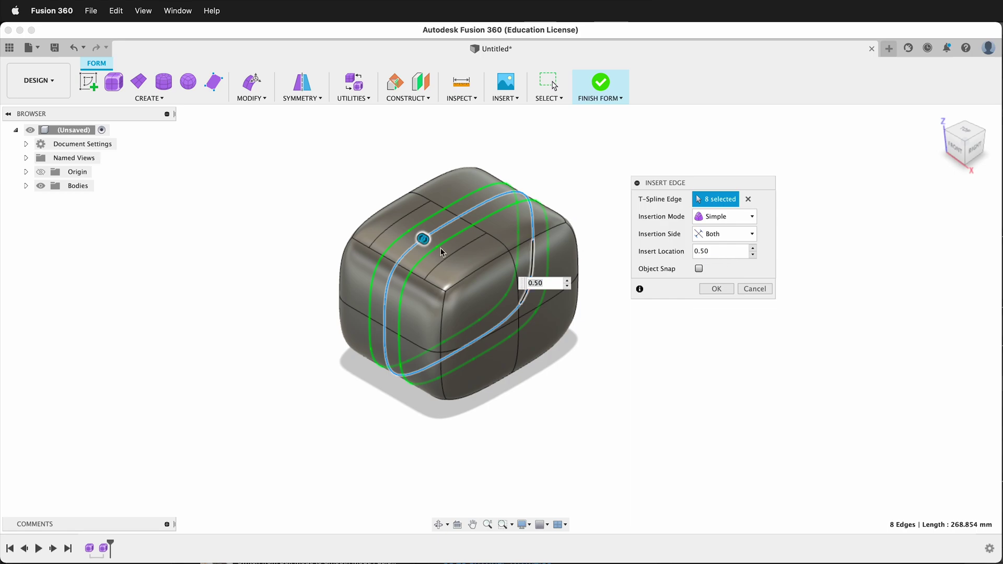
click(709, 243)
click(710, 250)
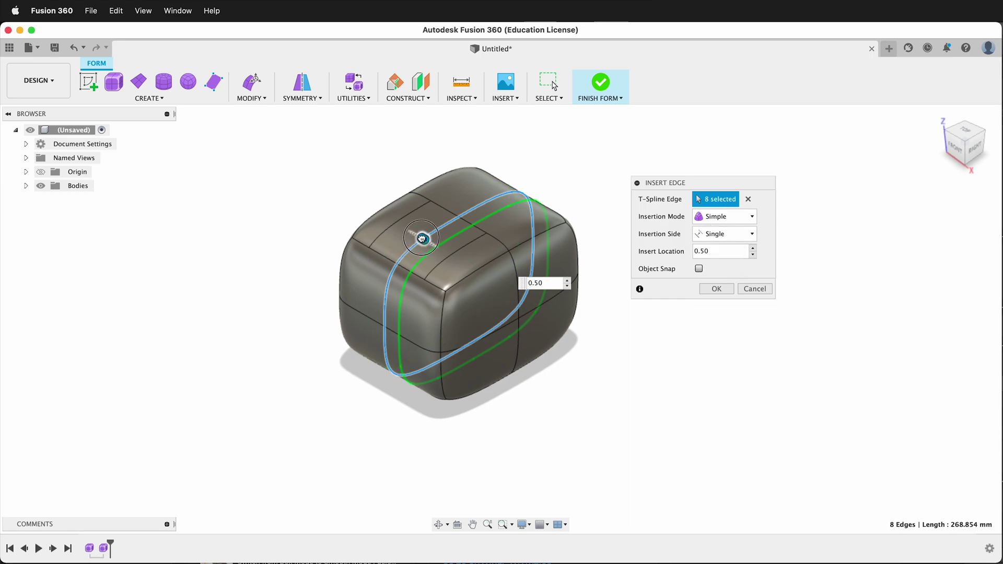
mouse_move(422, 239)
mouse_down()
mouse_move(419, 231)
mouse_move(423, 238)
mouse_up()
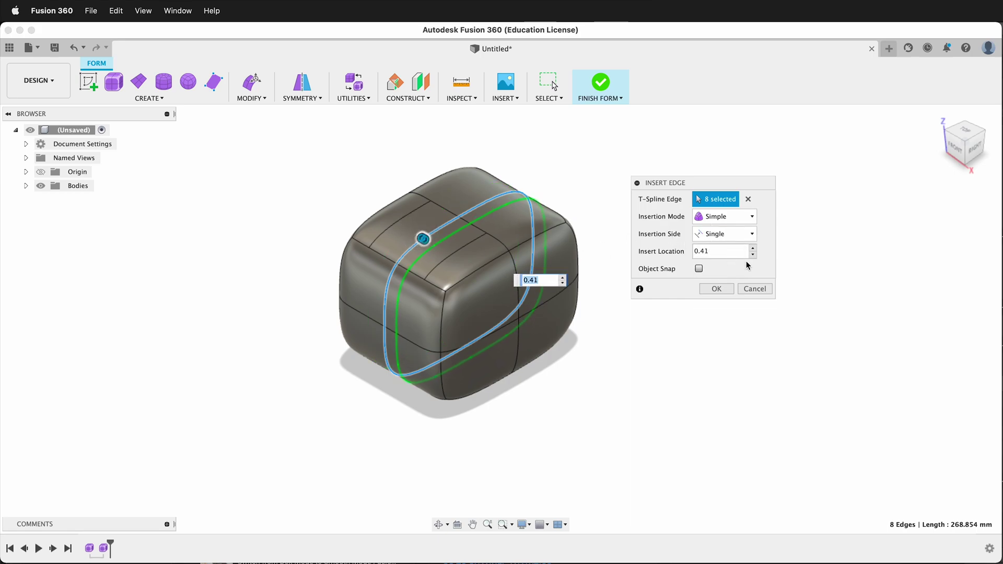
click(719, 289)
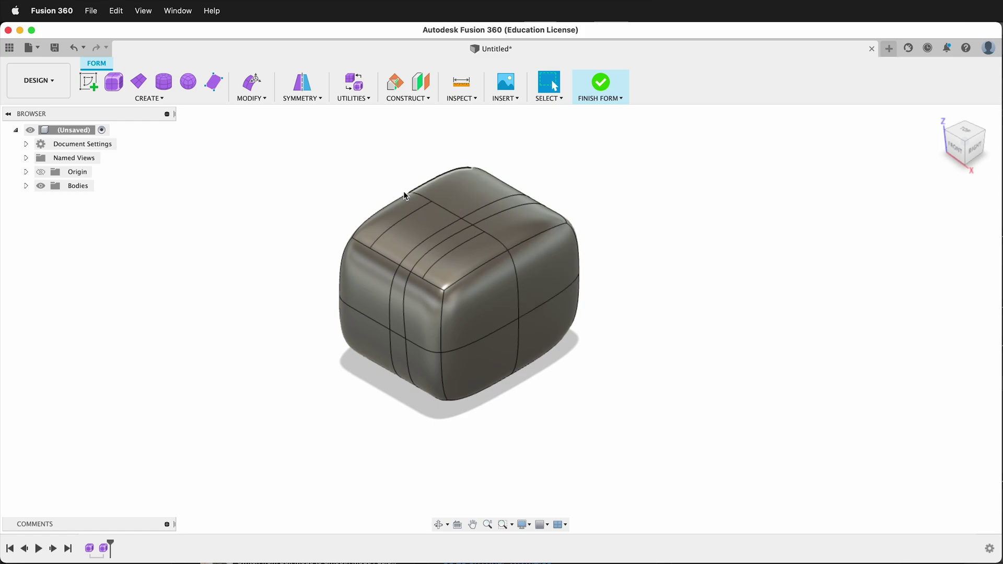
Reshape the box with Edit Form by moving a narrow top face and front faces, shifting the last front face about 15 mm and -22 mm
right_click(483, 251)
click(530, 235)
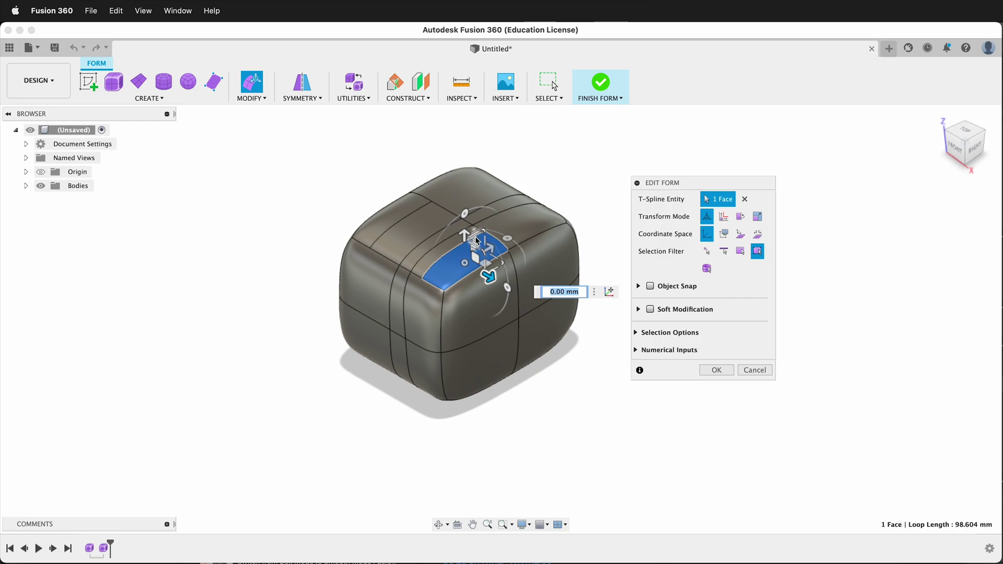
drag(476, 251, 541, 309)
click(462, 295)
click(393, 314)
drag(406, 293, 381, 302)
scroll(418, 383, down, 1)
middle_drag(418, 382, 359, 369)
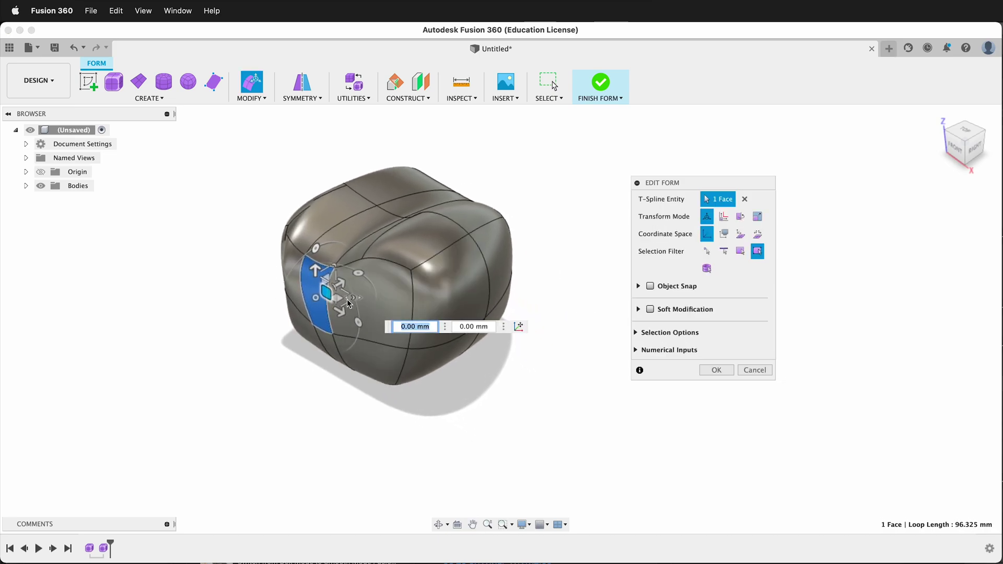
drag(338, 299, 327, 331)
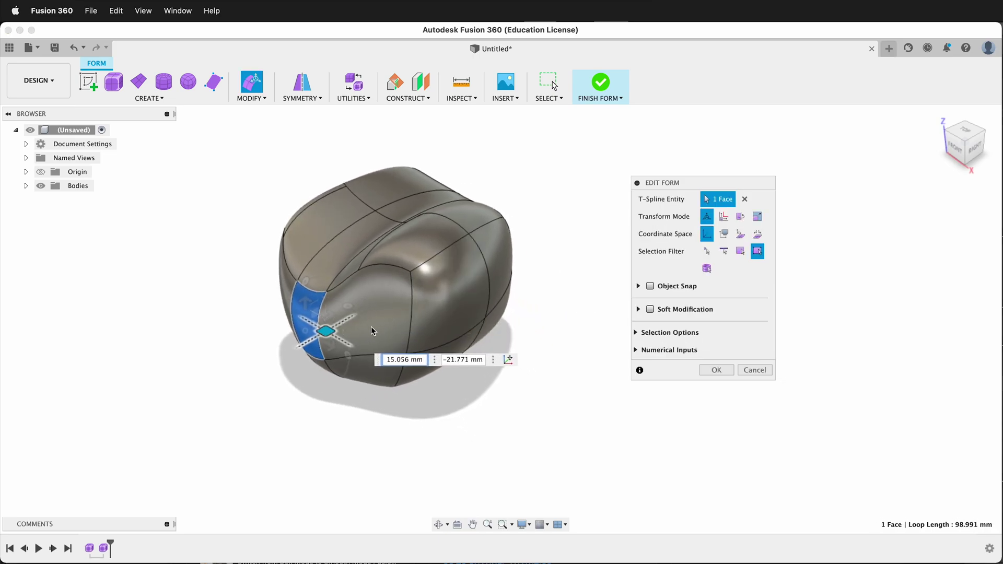
click(716, 370)
Insert a single-side edge loop at location 0.50 next to the loop crossing the top bulge, using Exact insertion mode
click(262, 97)
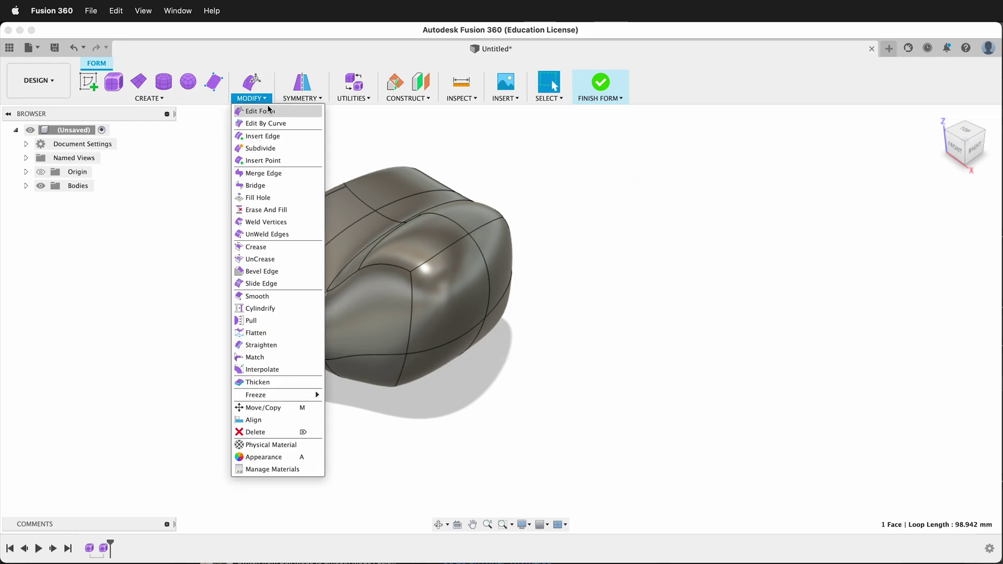
click(271, 136)
shift+middle_drag(519, 314, 569, 338)
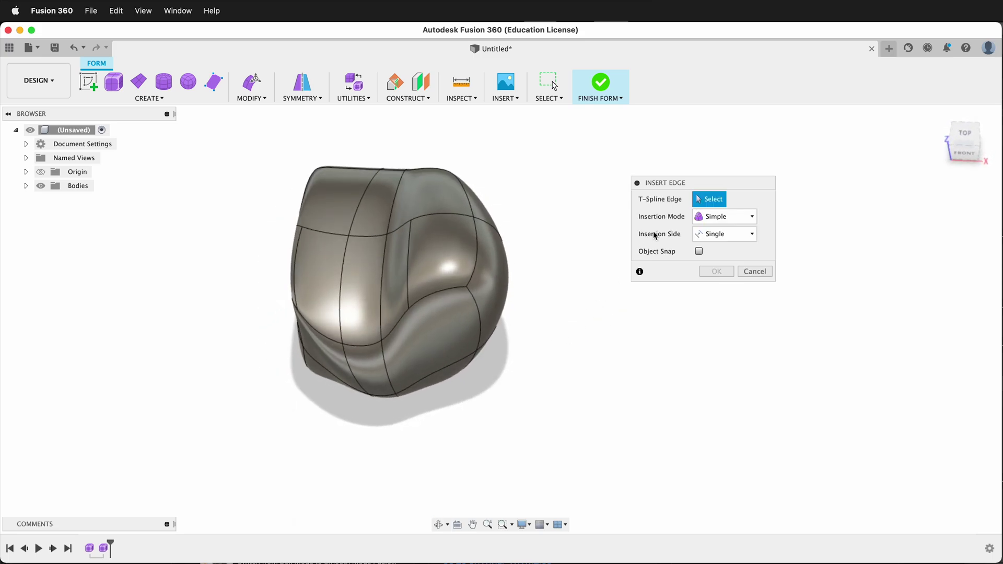
double_click(444, 212)
click(753, 216)
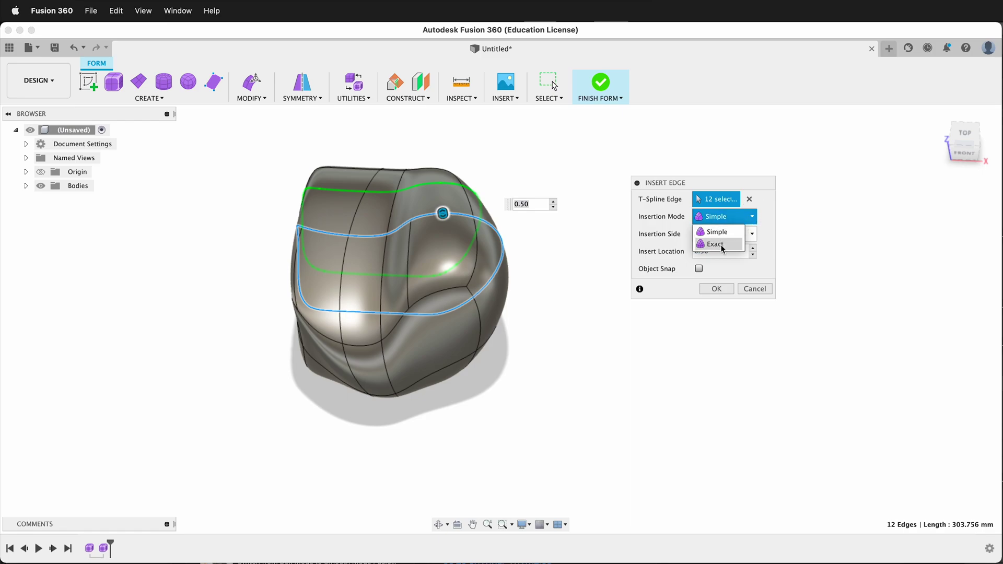
click(721, 246)
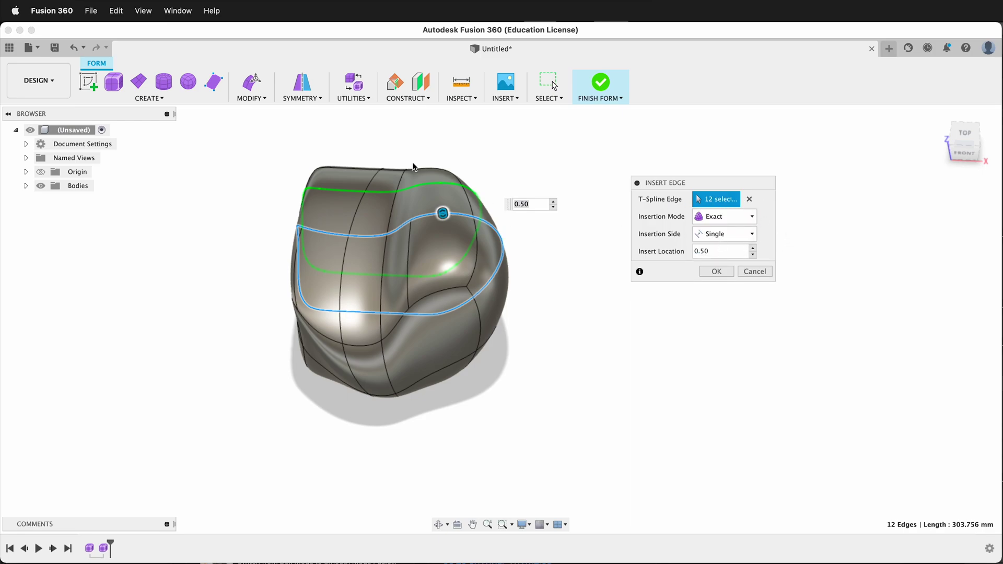
click(716, 271)
Select the group of five adjacent faces on top of the bulge and pull them upward with Edit Form into a tall protrusion
shift+middle_drag(494, 292, 701, 264)
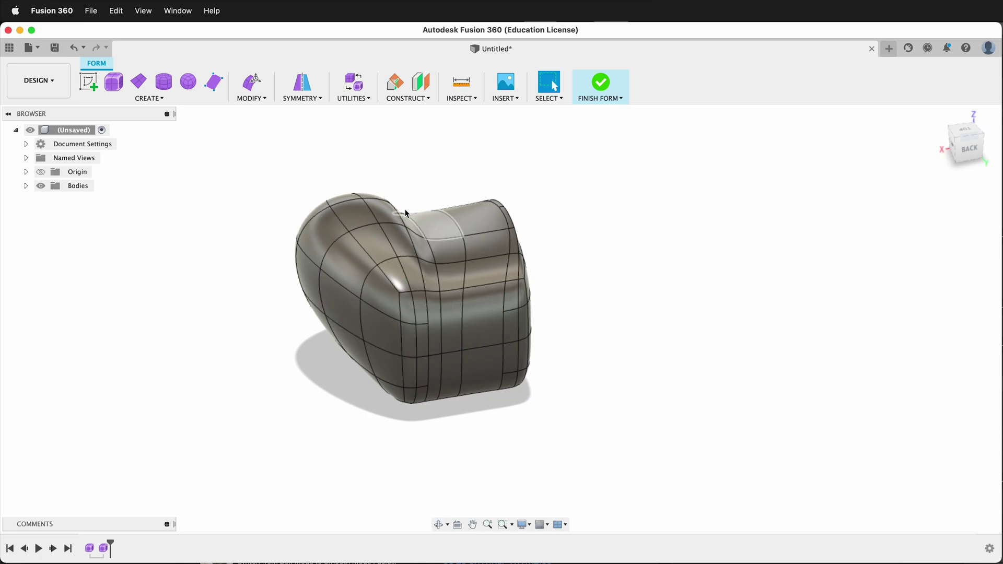
shift+middle_drag(445, 366, 517, 389)
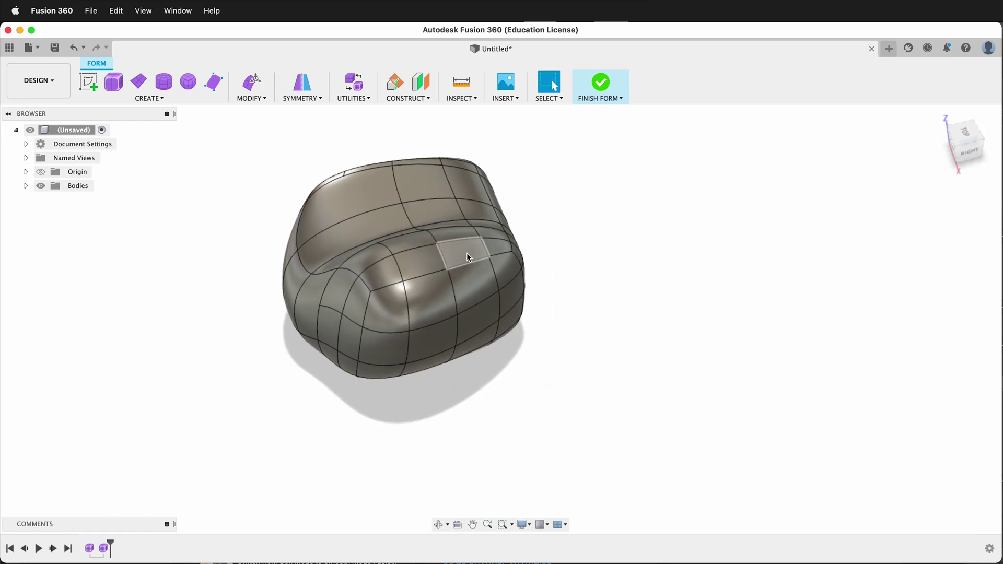
click(416, 261)
shift+click(452, 233)
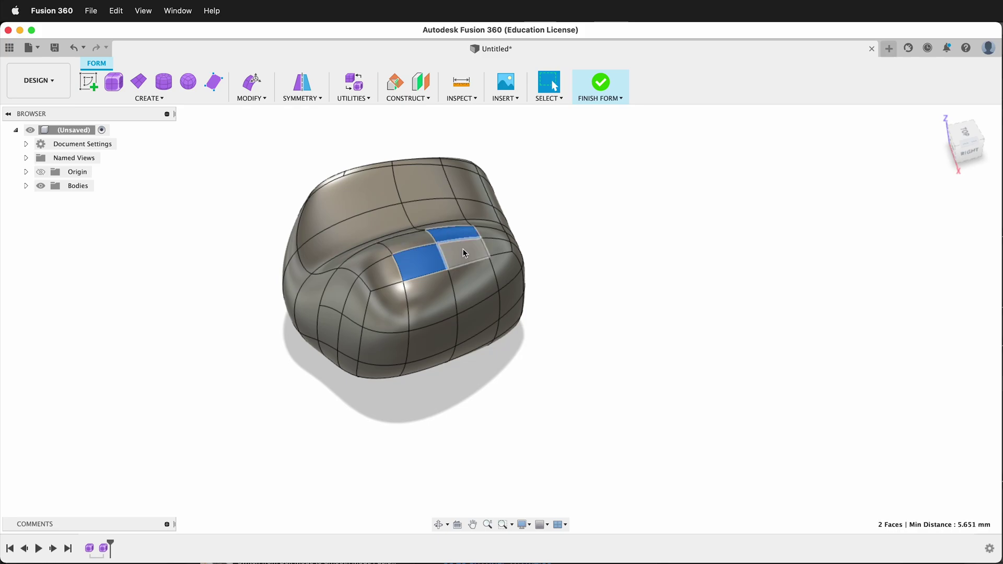
shift+click(463, 253)
shift+click(422, 250)
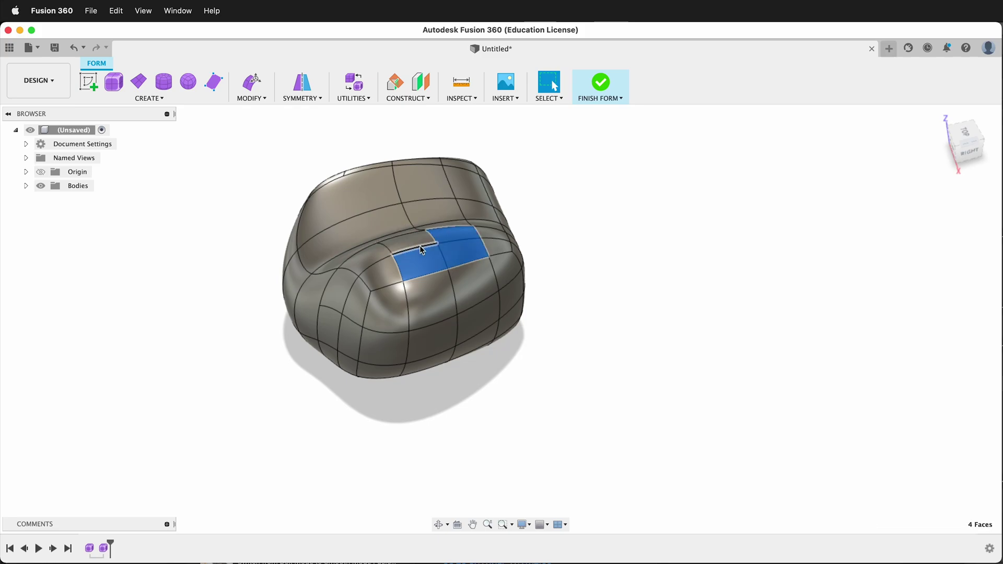
right_click(450, 253)
click(488, 233)
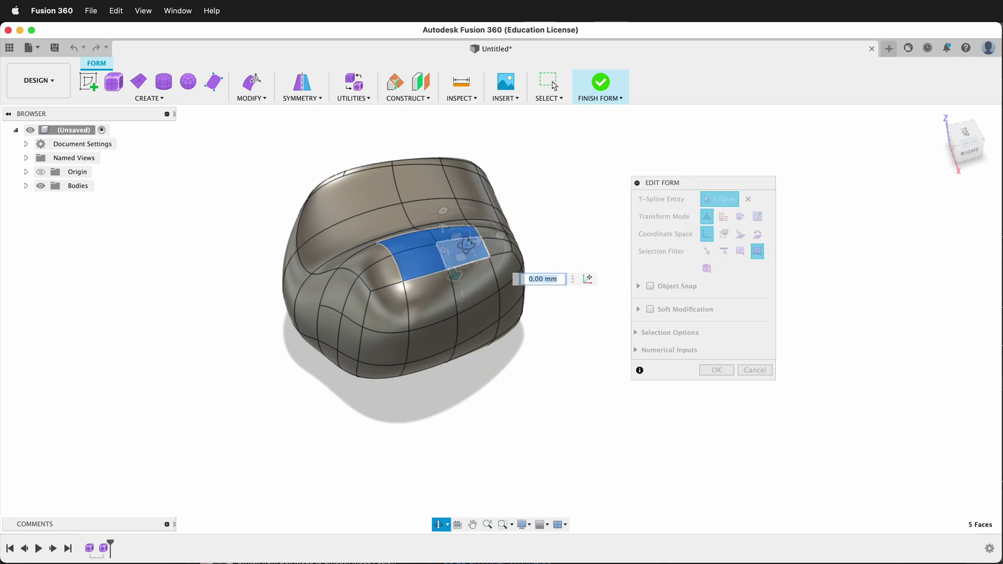
shift+middle_drag(465, 245, 463, 226)
alt+drag(441, 224, 442, 133)
shift+middle_drag(337, 263, 453, 276)
scroll(401, 270, down, 3)
click(472, 329)
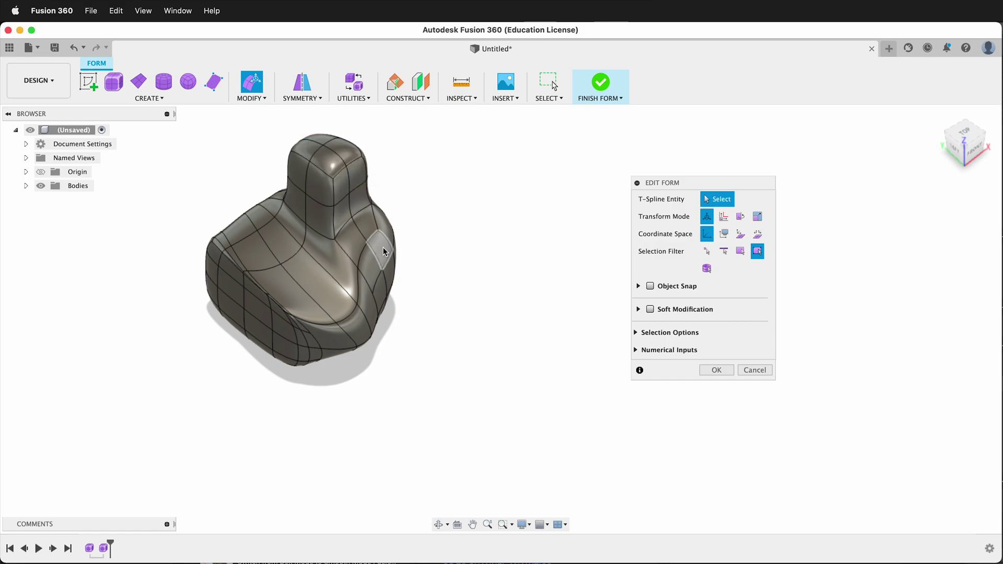
Try inserting a single-side edge loop at location 0.524 beside the full loop crossing the protrusion, using Exact mode, and undo the insertion
scroll(383, 247, up, 3)
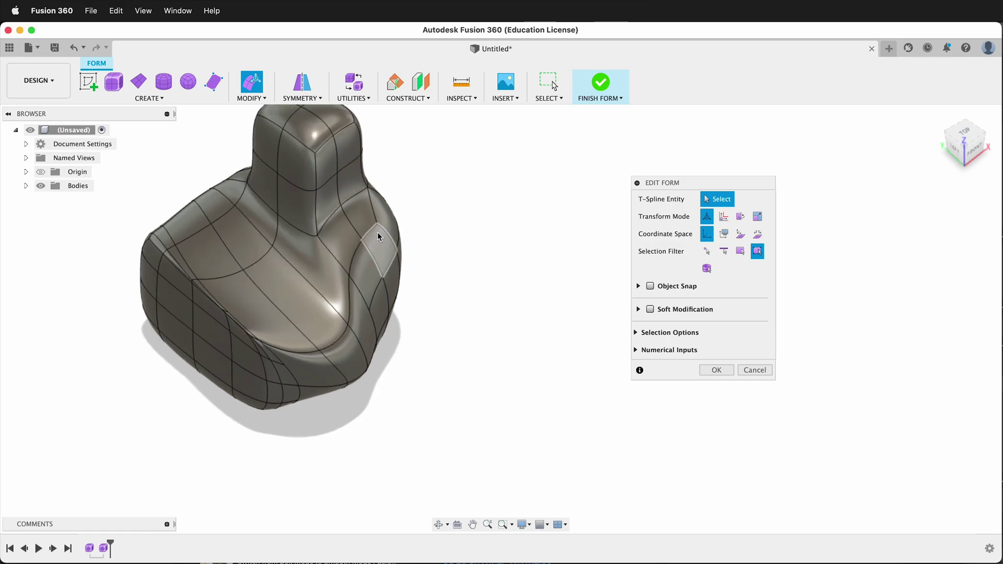
double_click(236, 274)
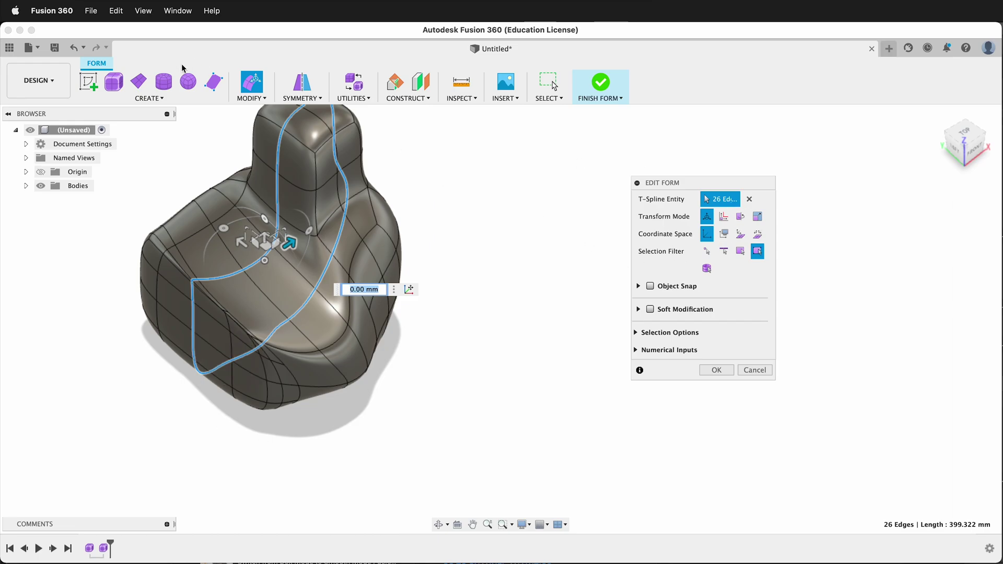
click(251, 86)
click(280, 133)
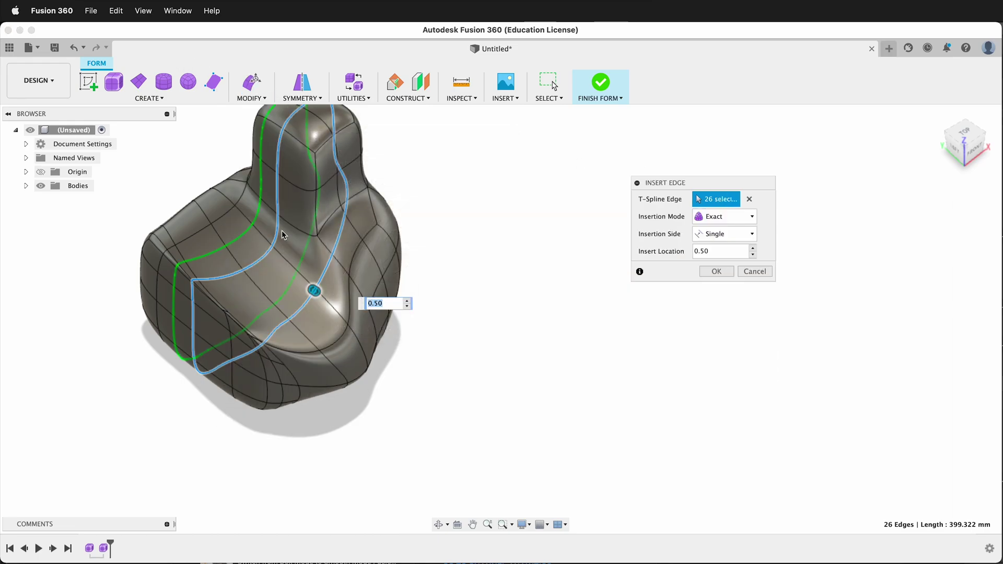
drag(319, 295, 246, 156)
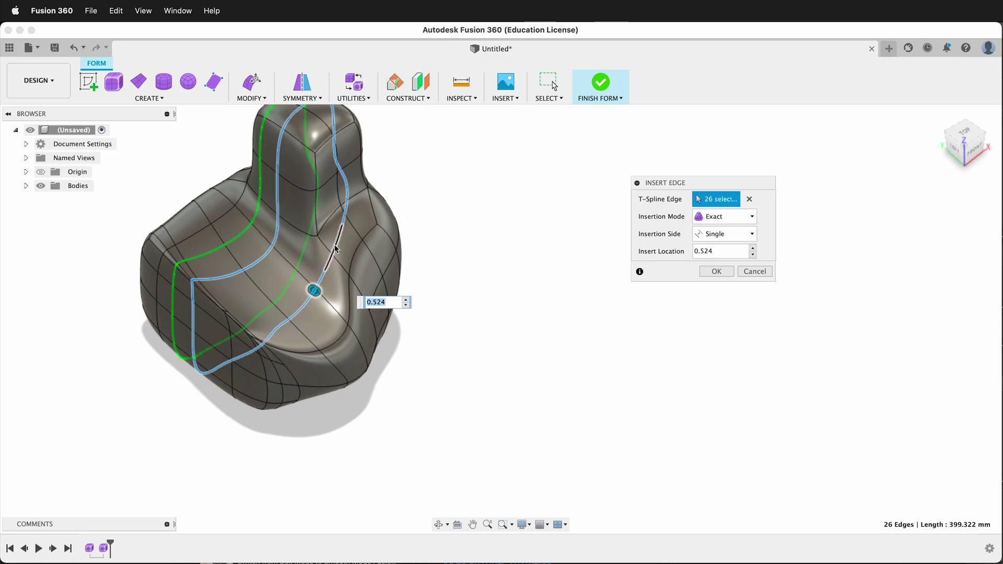
click(717, 272)
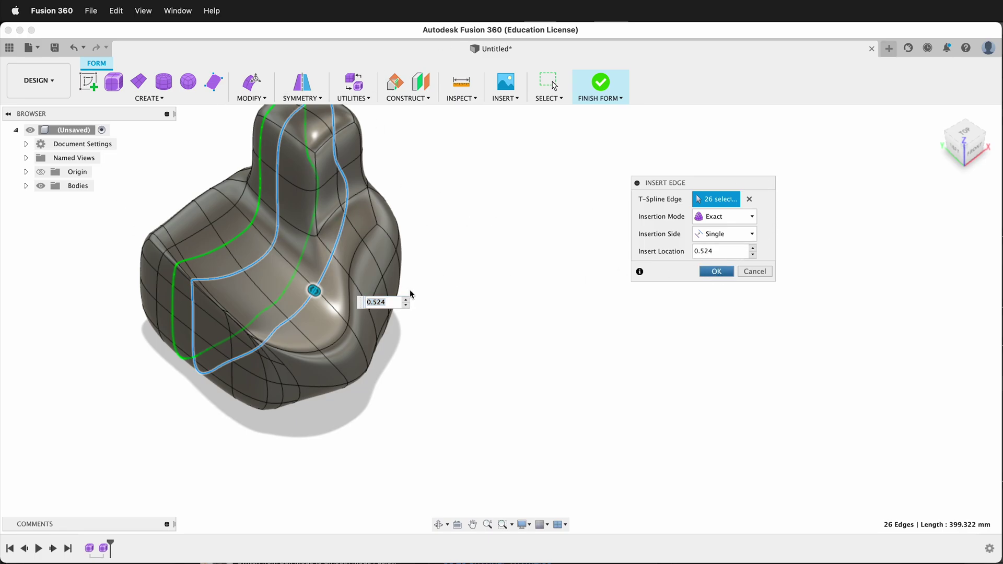
key(super+z)
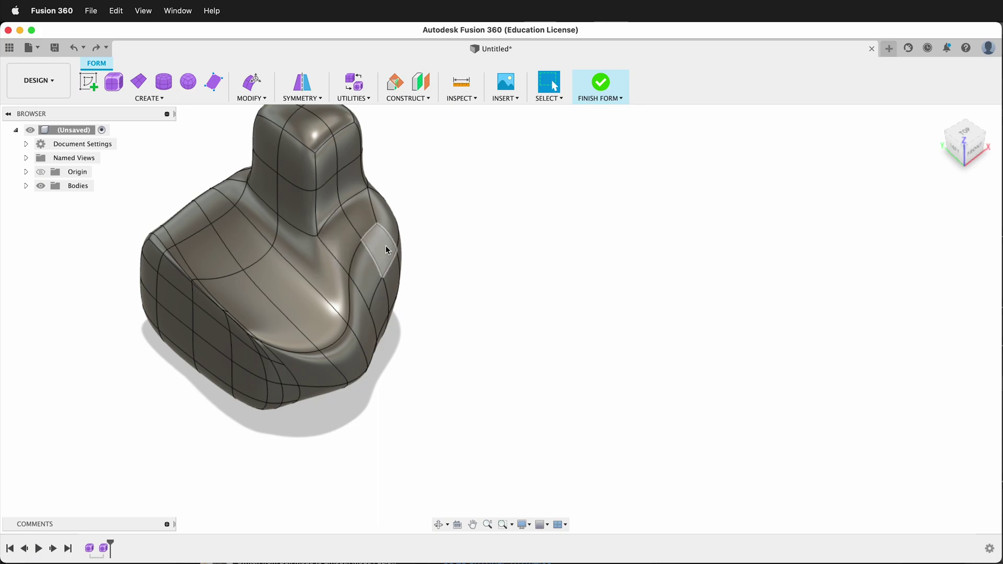
Insert a single-side edge at location -0.599 beside the seven-edge partial loop curving below the protrusion, using Simple mode
double_click(354, 251)
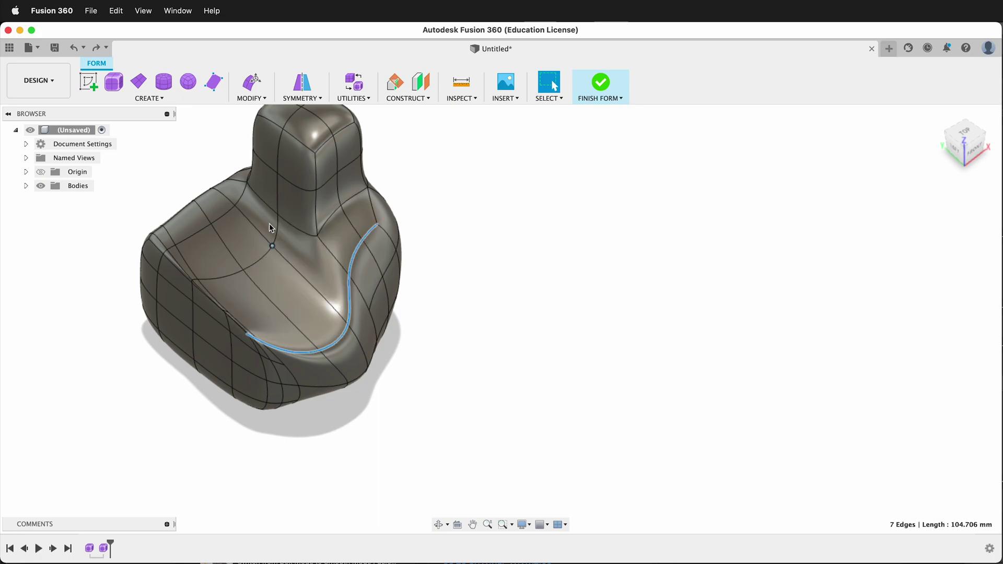
click(252, 98)
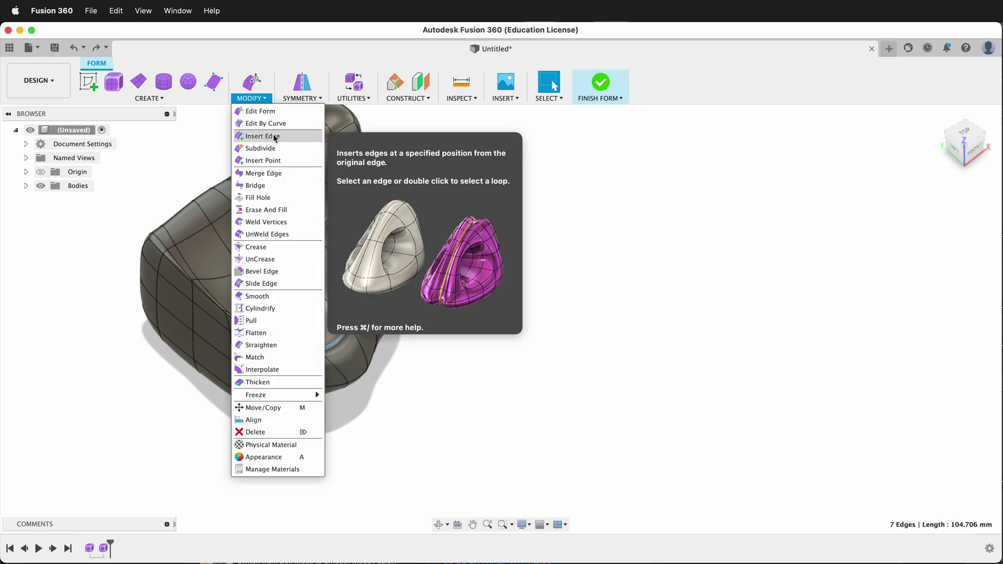
click(263, 136)
drag(370, 231, 273, 157)
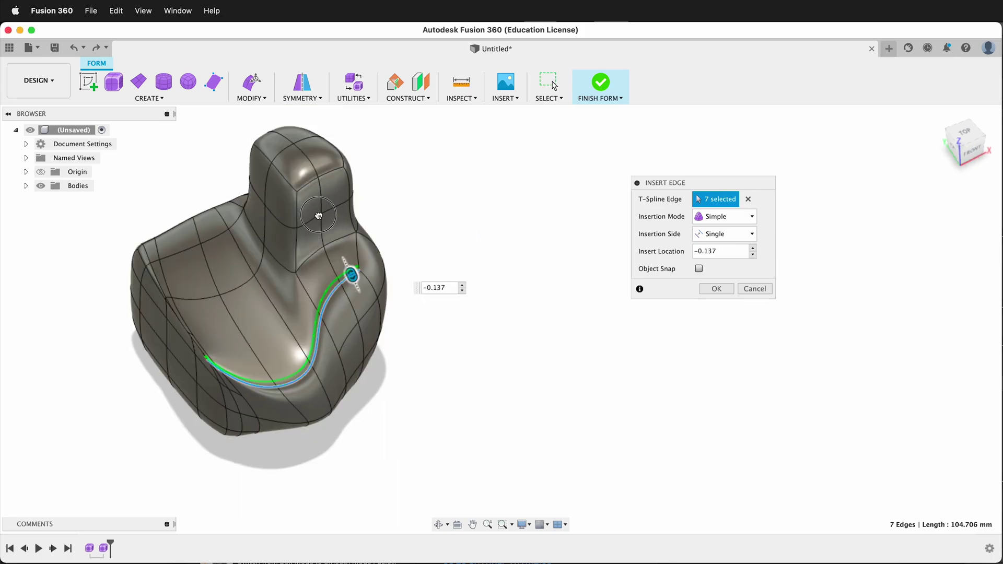
drag(390, 305, 383, 261)
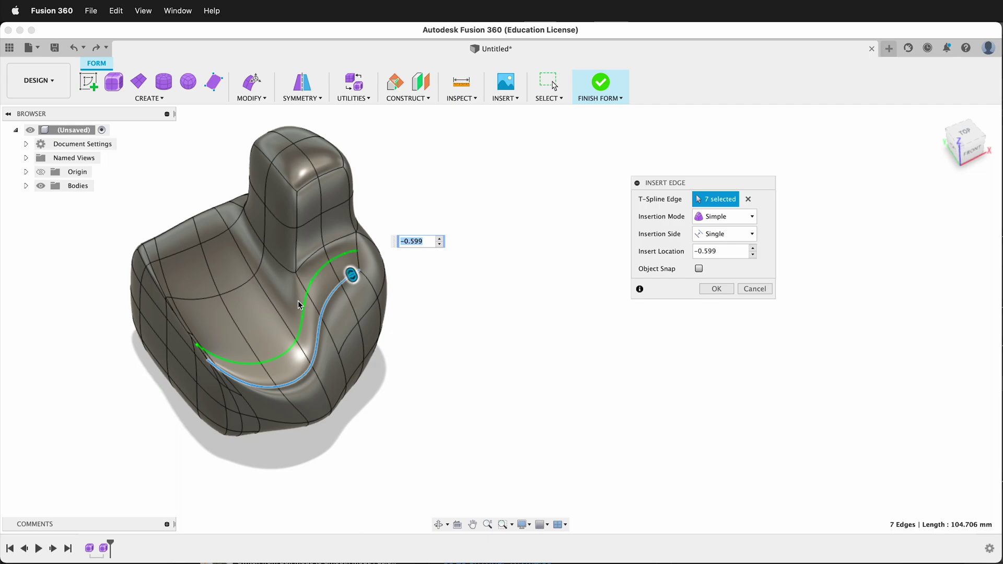
click(719, 290)
Insert a single-side edge at location 0.50 beside the four-edge vertical partial loop on the flat left end, using Simple mode
shift+middle_drag(230, 374, 270, 332)
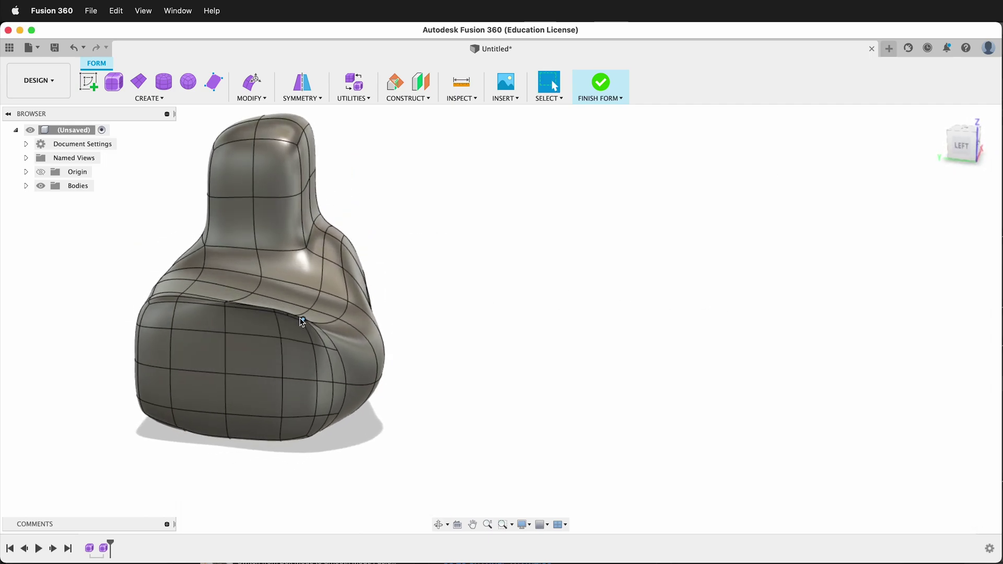
double_click(314, 361)
click(257, 99)
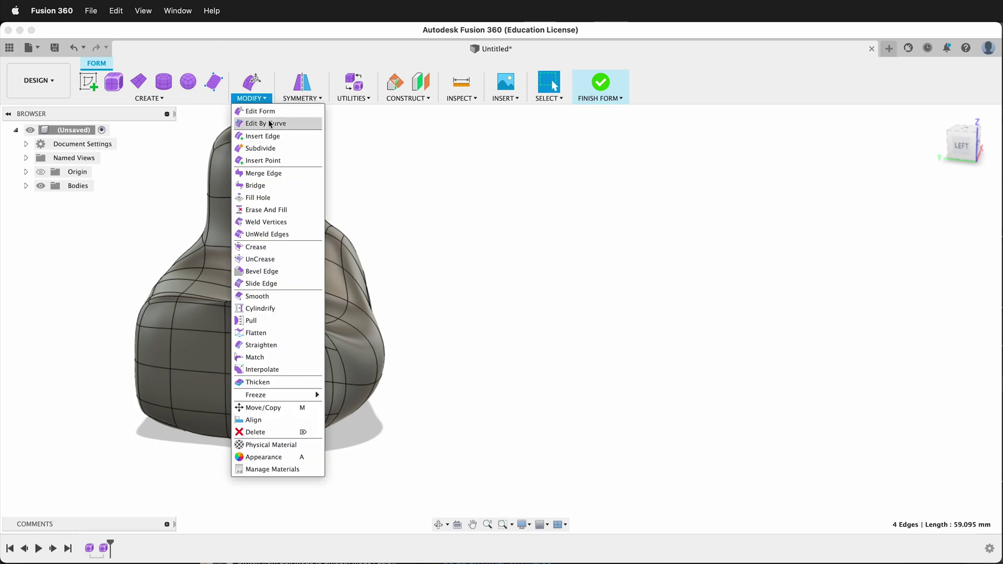
click(269, 126)
scroll(324, 314, up, 5)
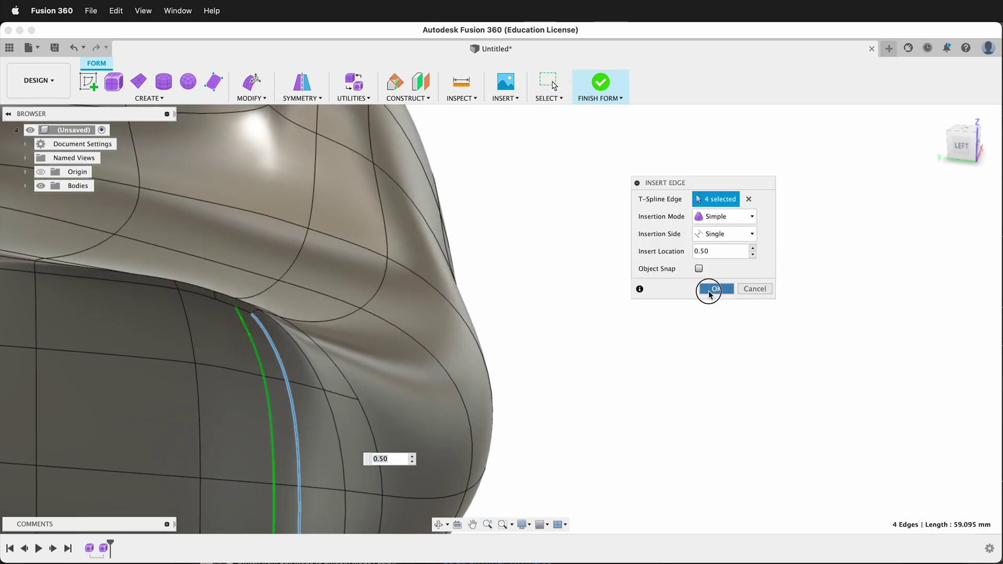
click(709, 292)
Start an Insert Point chain in Simple mode with points on the corner edge and the adjacent middle edge of the protrusion's upper section
mouse_move(234, 325)
shift+middle_down()
mouse_move(237, 349)
mouse_move(220, 361)
mouse_move(221, 327)
shift+middle_up()
scroll(284, 241, down, 5)
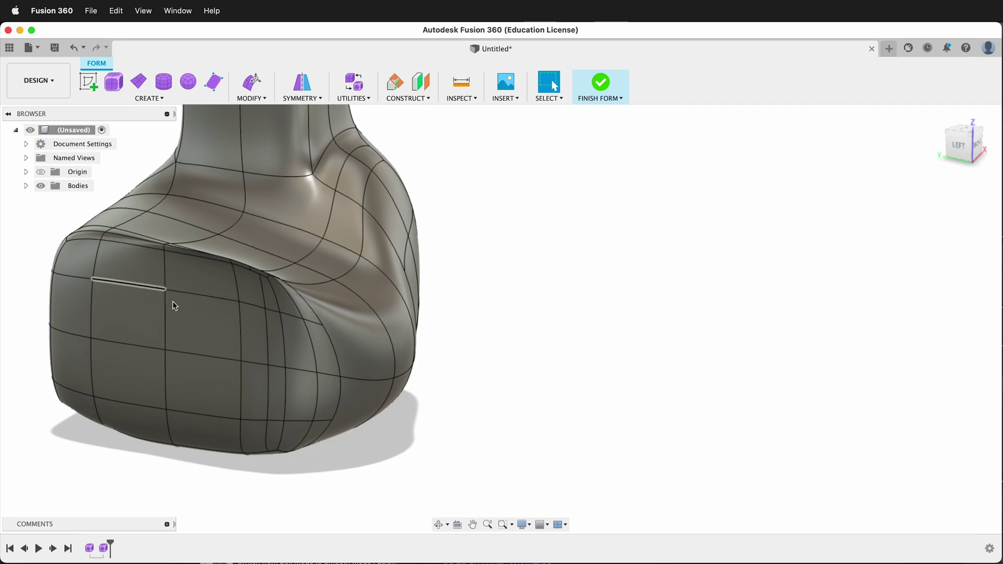
shift+middle_drag(170, 258, 277, 277)
scroll(277, 277, down, 5)
mouse_move(175, 233)
shift+middle_down()
mouse_move(247, 257)
mouse_move(165, 247)
mouse_move(229, 238)
shift+middle_up()
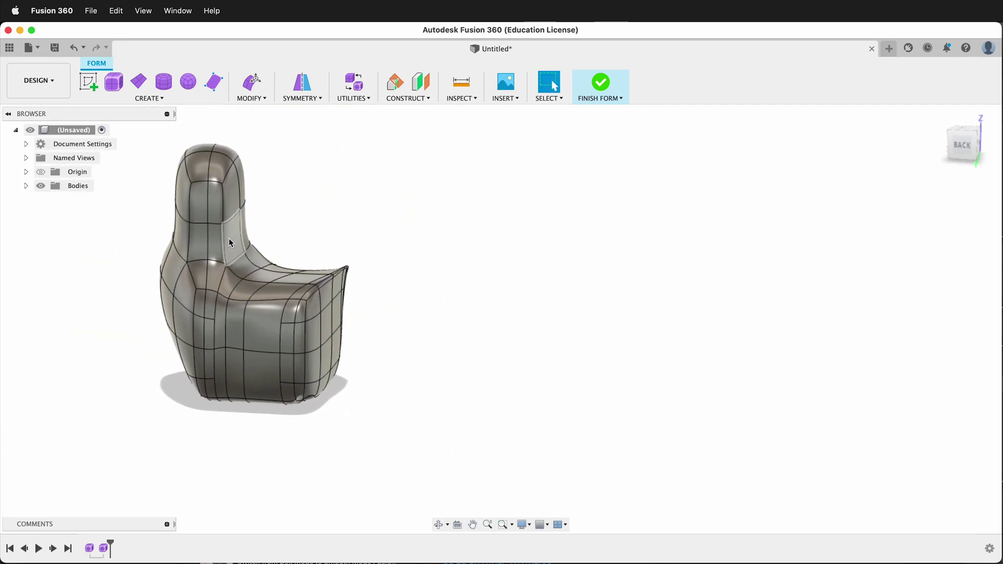
click(258, 99)
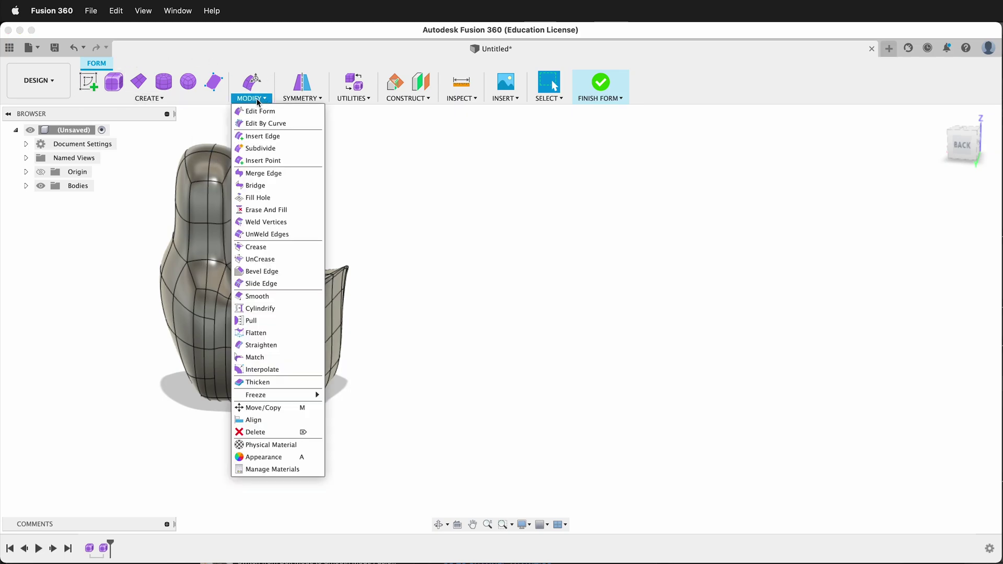
click(273, 159)
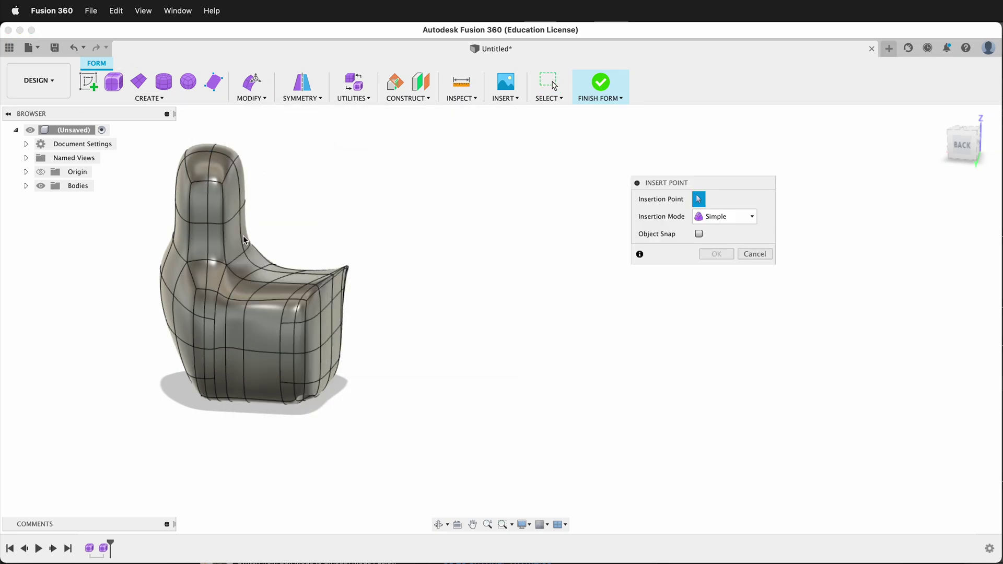
shift+middle_drag(246, 241, 183, 218)
scroll(182, 218, up, 5)
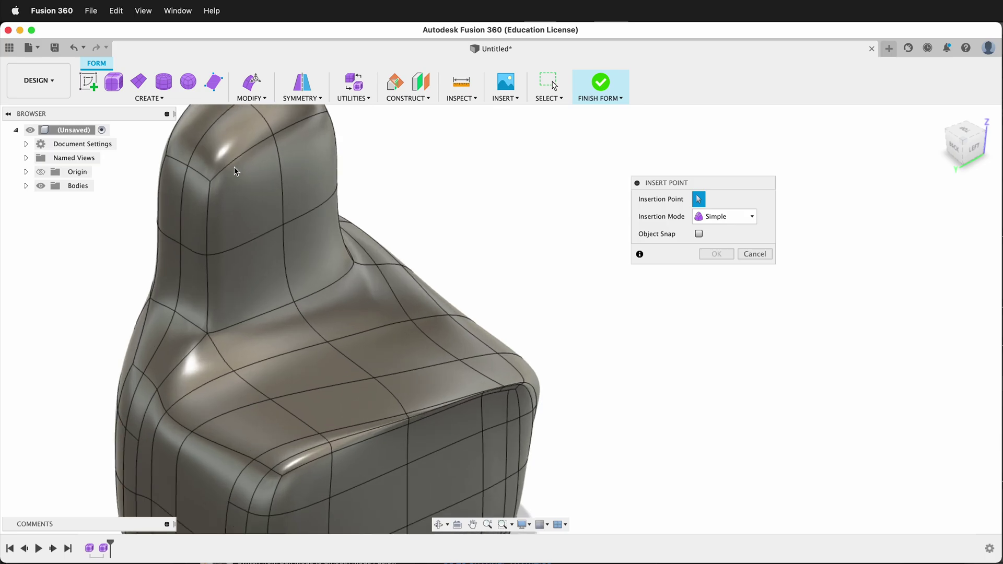
click(208, 213)
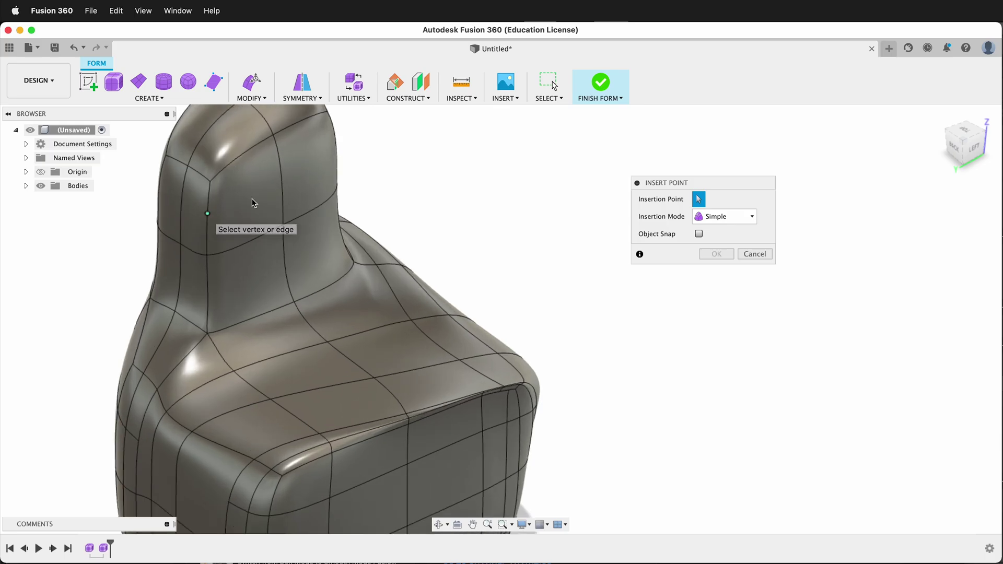
click(282, 184)
Continue the inserted points across the remaining vertical edges around the protrusion and apply the new edge ring
shift+middle_drag(337, 179, 349, 167)
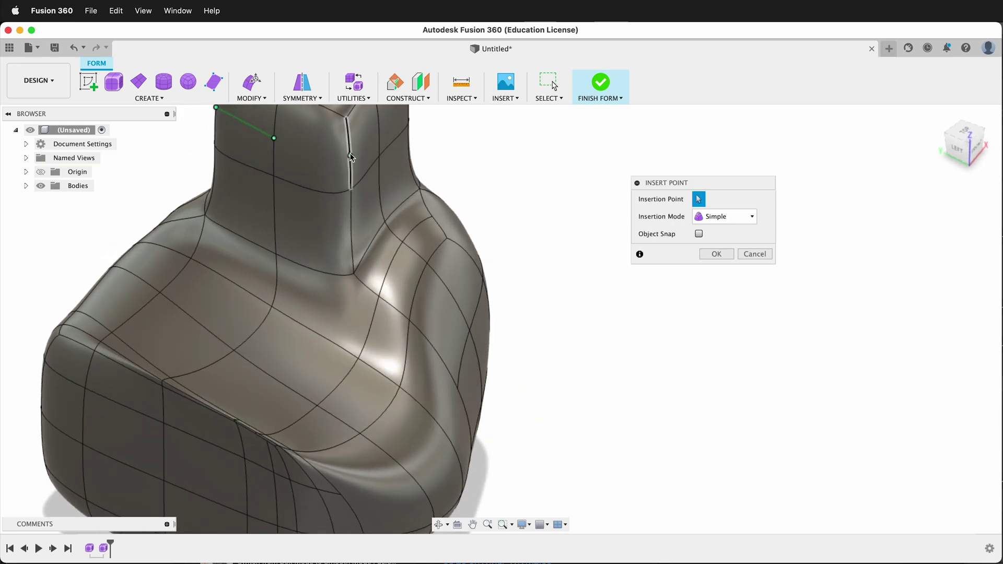
click(350, 150)
shift+middle_drag(394, 268, 484, 146)
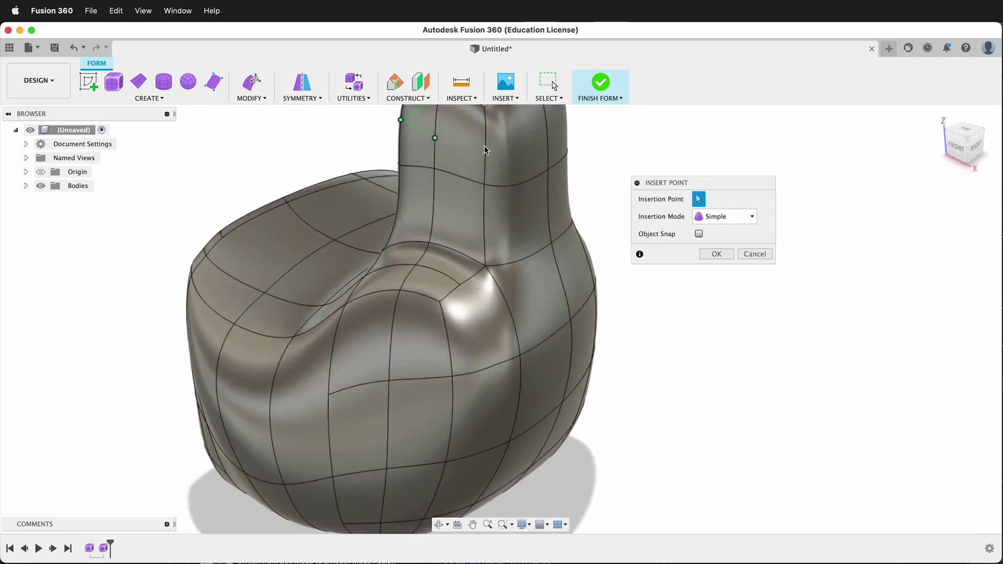
shift+middle_drag(548, 141, 424, 218)
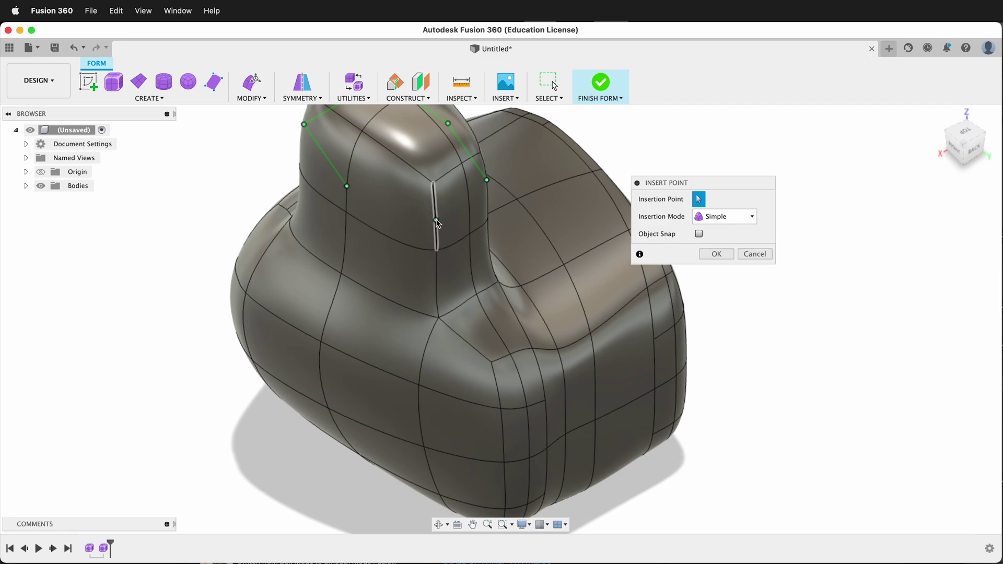
click(437, 220)
click(469, 207)
click(712, 255)
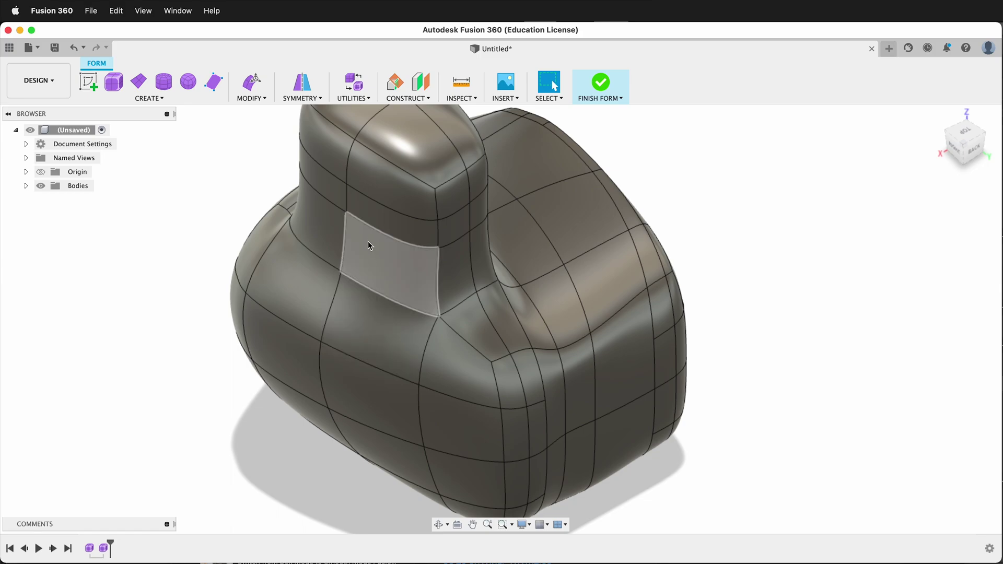
Select the entire T-Spline body and delete it
scroll(368, 241, down, 3)
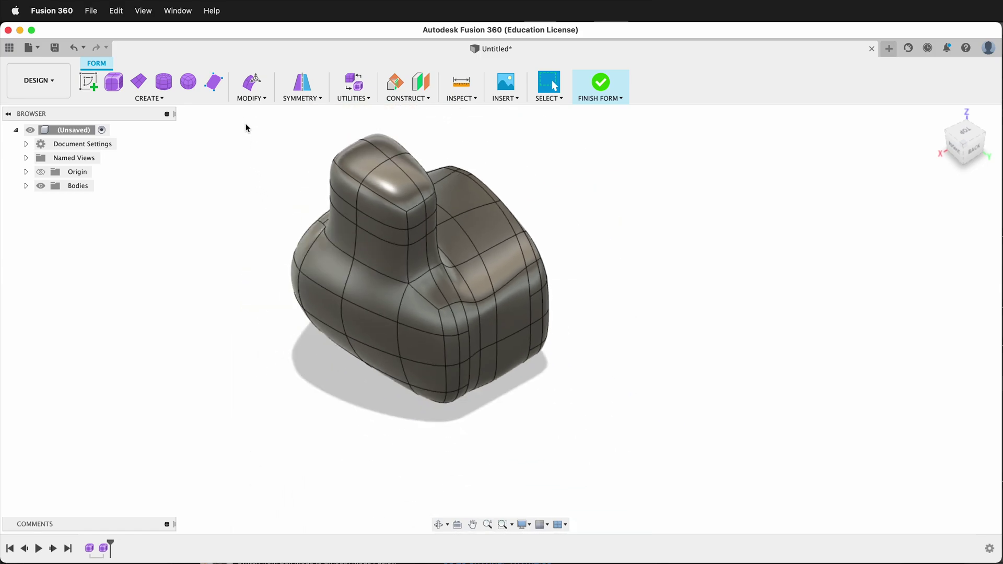
drag(242, 121, 600, 407)
key(Delete)
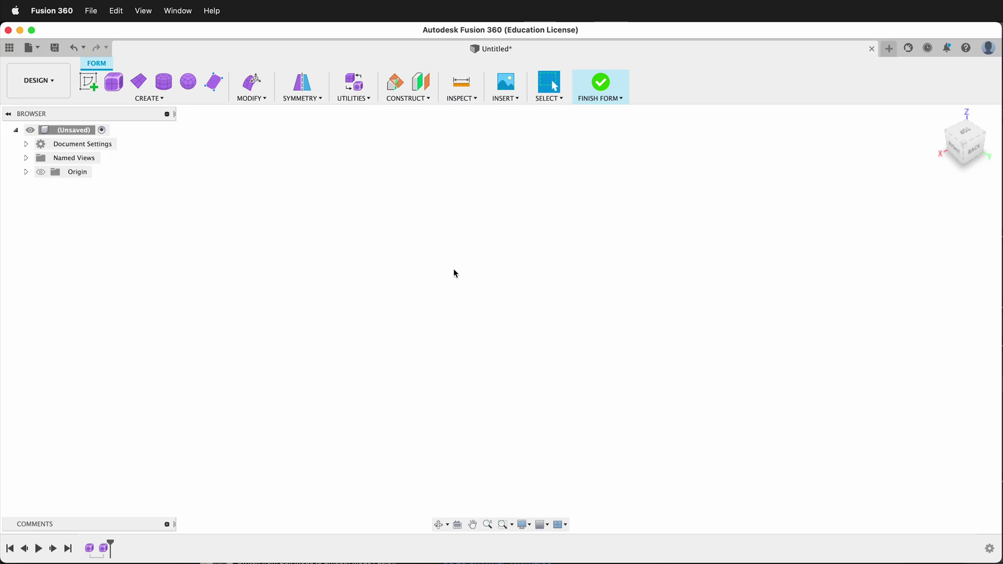
Create a T-Spline box about 82.8 by 106.2 mm and 80 mm high, with two faces in each direction
click(114, 82)
click(456, 233)
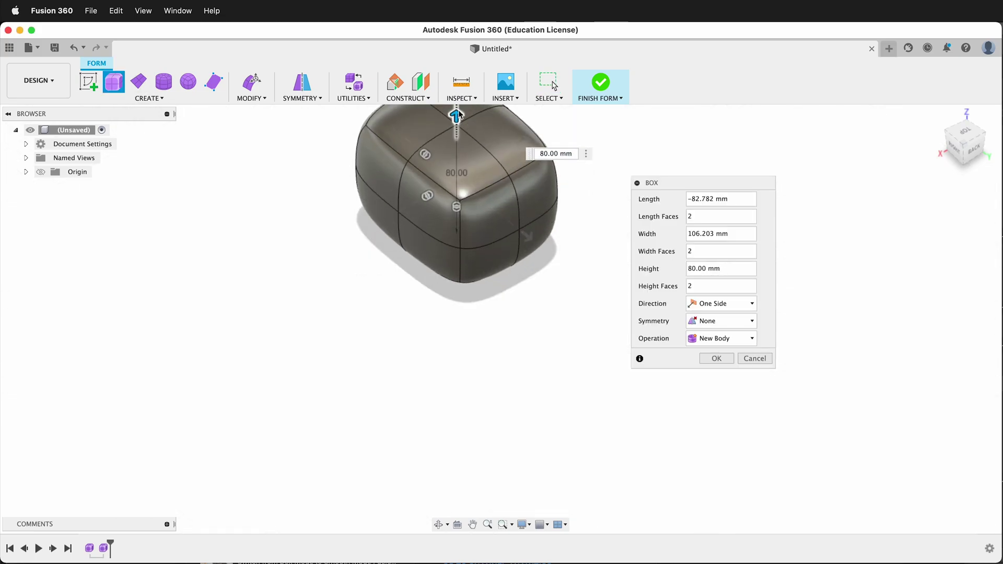
click(717, 359)
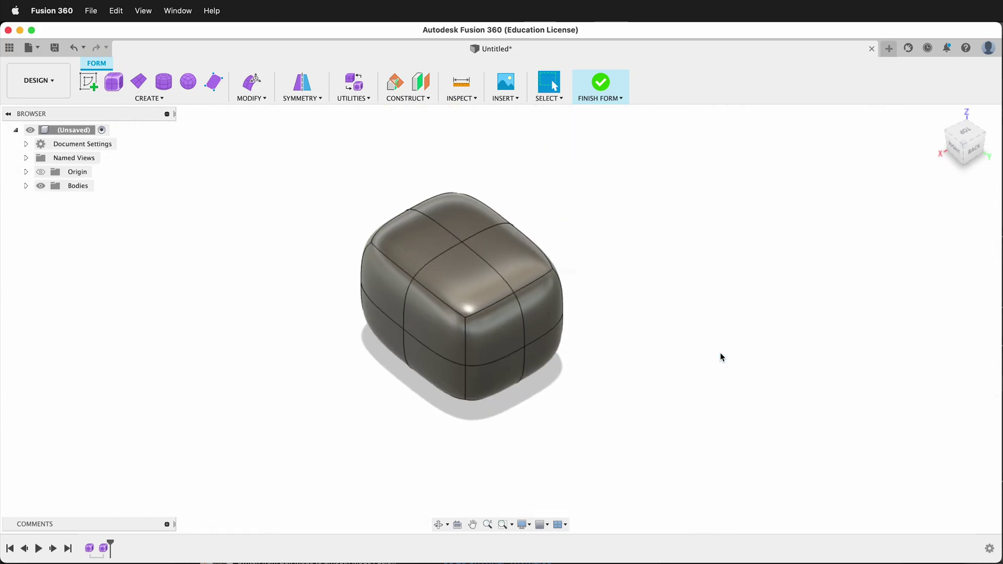
Apply internal mirror symmetry to the box using two adjacent top faces on either side of its lengthwise centre loop
click(307, 82)
click(460, 282)
click(510, 264)
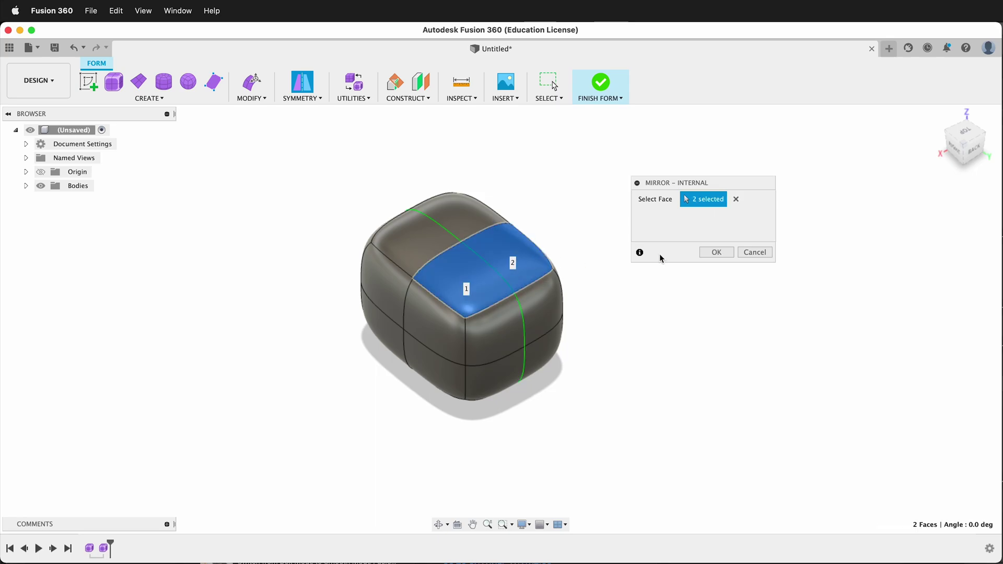
click(715, 253)
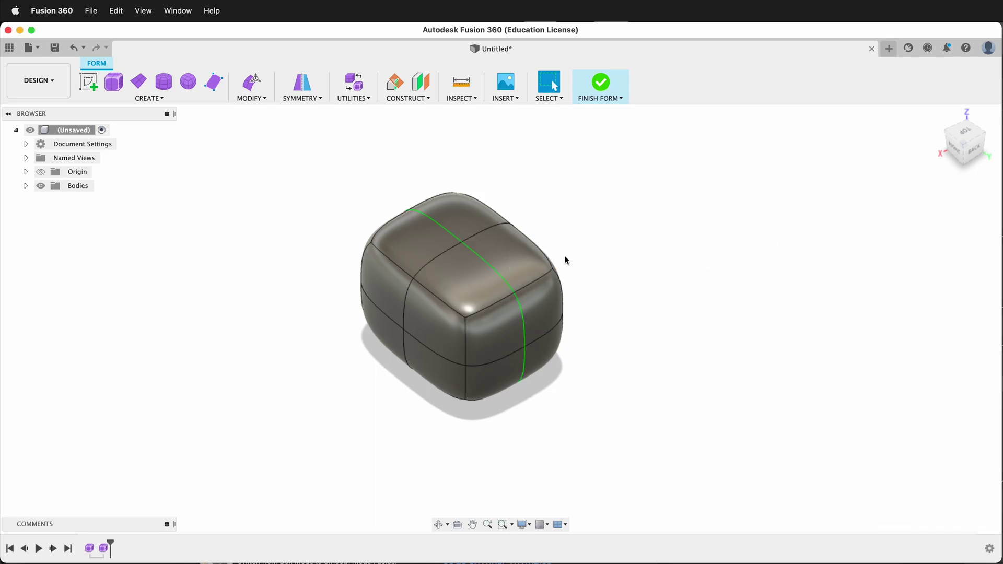
Insert a single-side edge loop at location 0.50 beside the full symmetry loop, using Simple mode
click(265, 99)
click(267, 134)
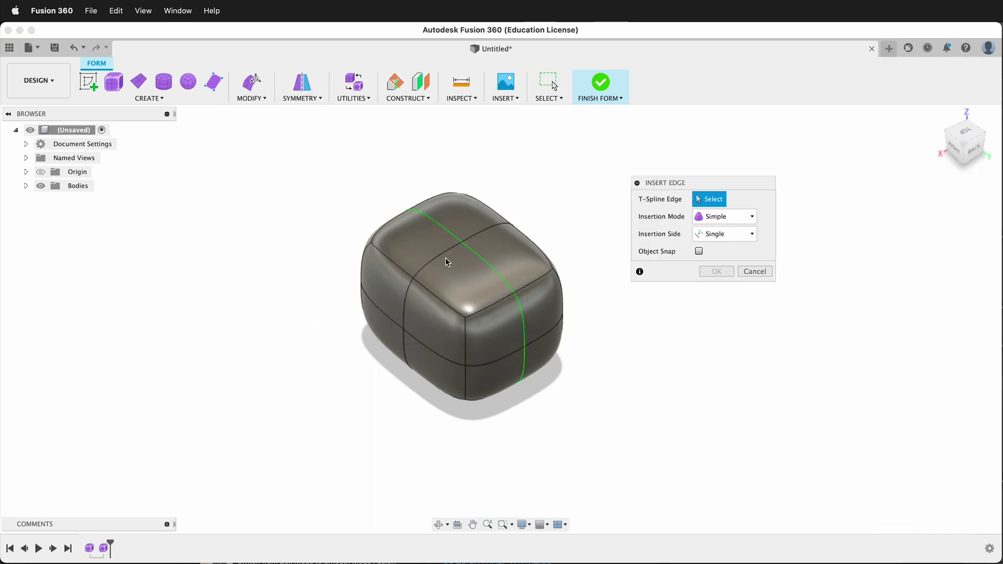
double_click(476, 259)
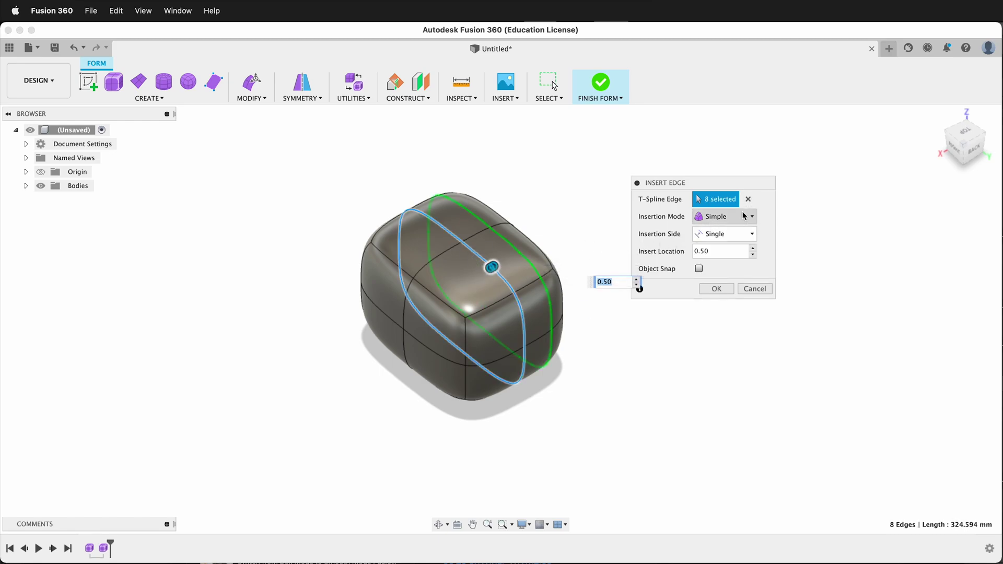
click(732, 289)
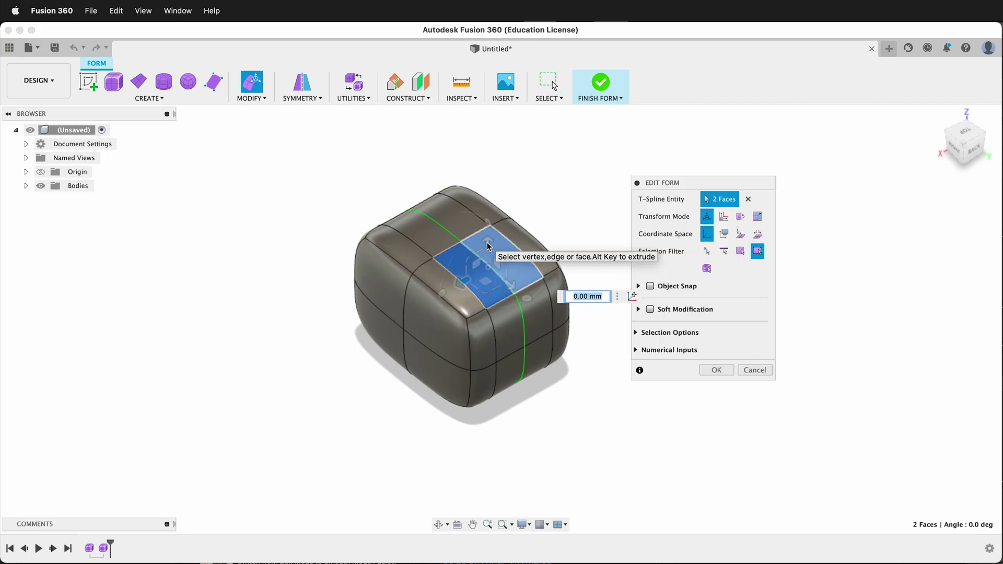
Pull the two narrow top faces flanking the symmetry line upward with Edit Form into a tall protrusion
drag(487, 242, 487, 191)
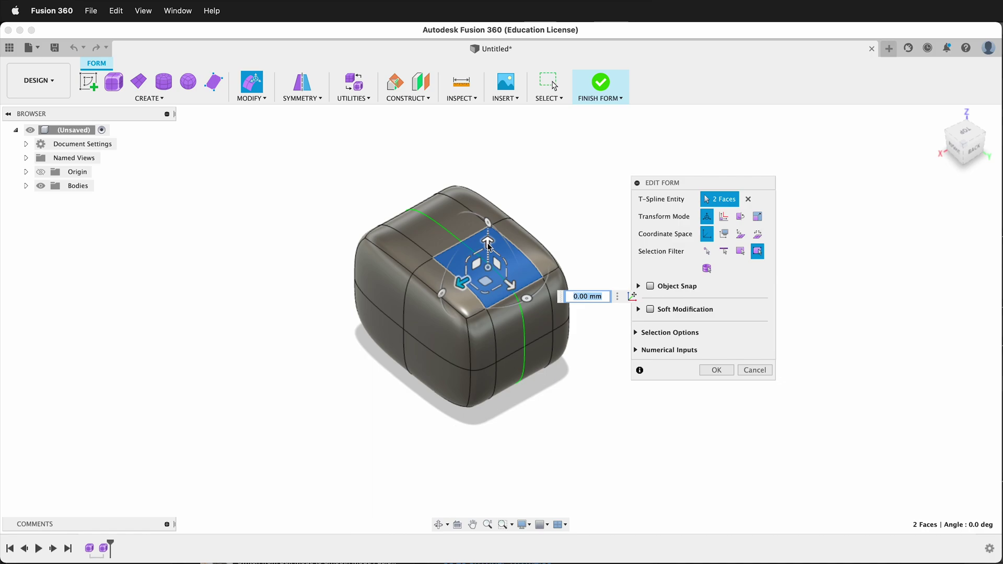
alt+drag(488, 243, 494, 155)
click(715, 369)
Insert edges on both sides of the crosswise middle edge loop at location 0.566, using Simple mode
shift+middle_drag(438, 351, 474, 319)
double_click(458, 269)
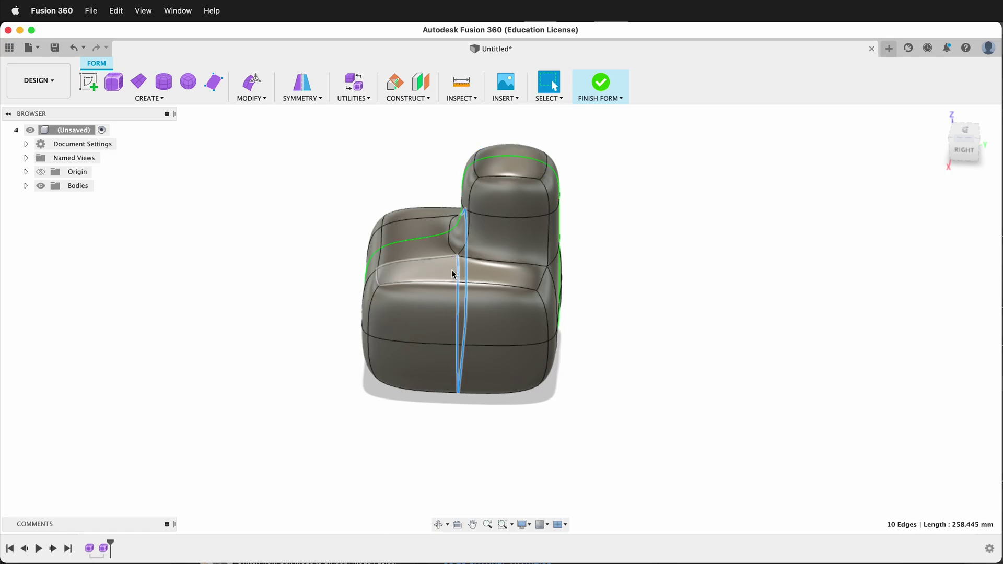
click(250, 98)
click(277, 124)
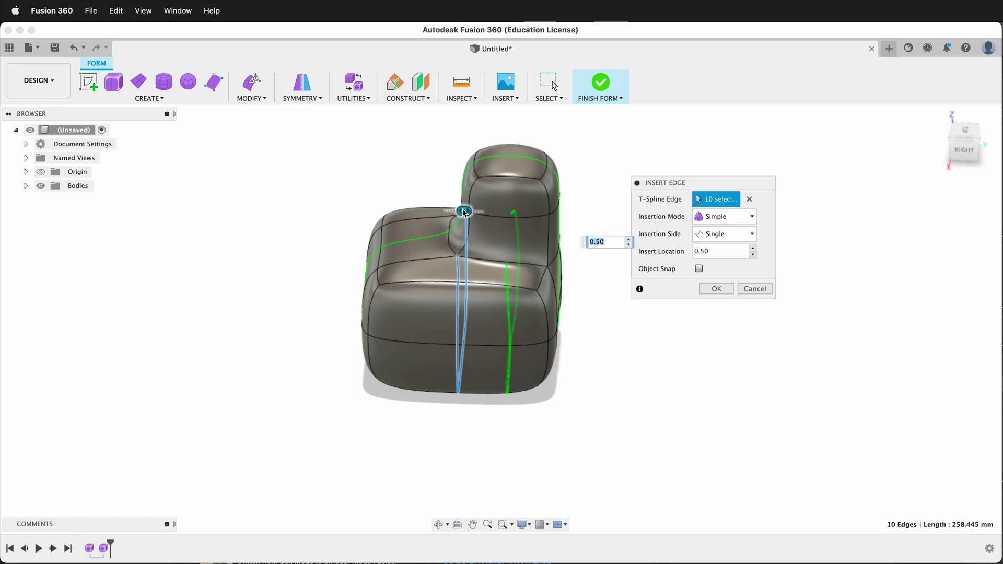
mouse_move(464, 212)
mouse_down()
mouse_move(327, 215)
mouse_move(472, 214)
mouse_move(462, 207)
mouse_up()
click(754, 230)
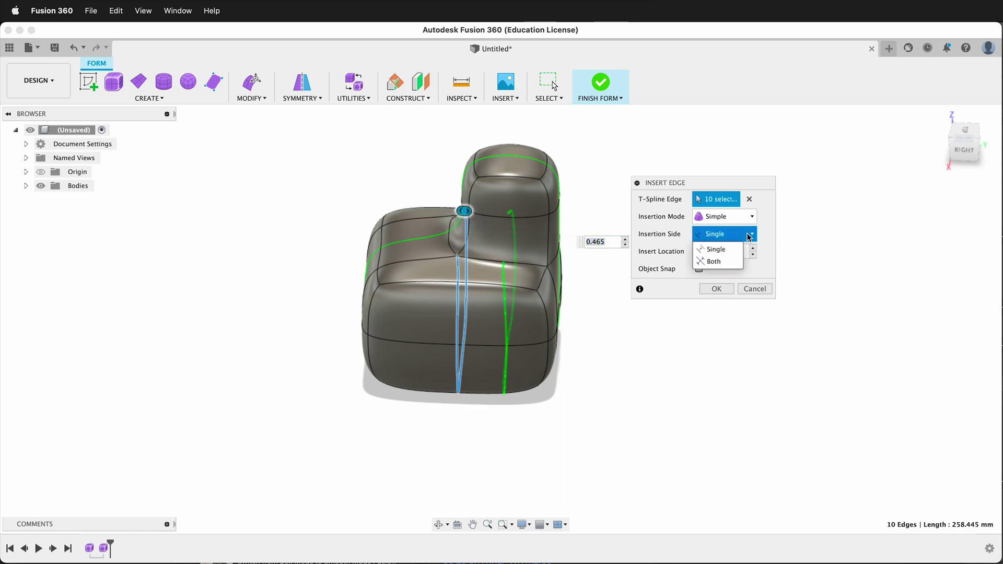
click(731, 260)
drag(465, 214, 470, 212)
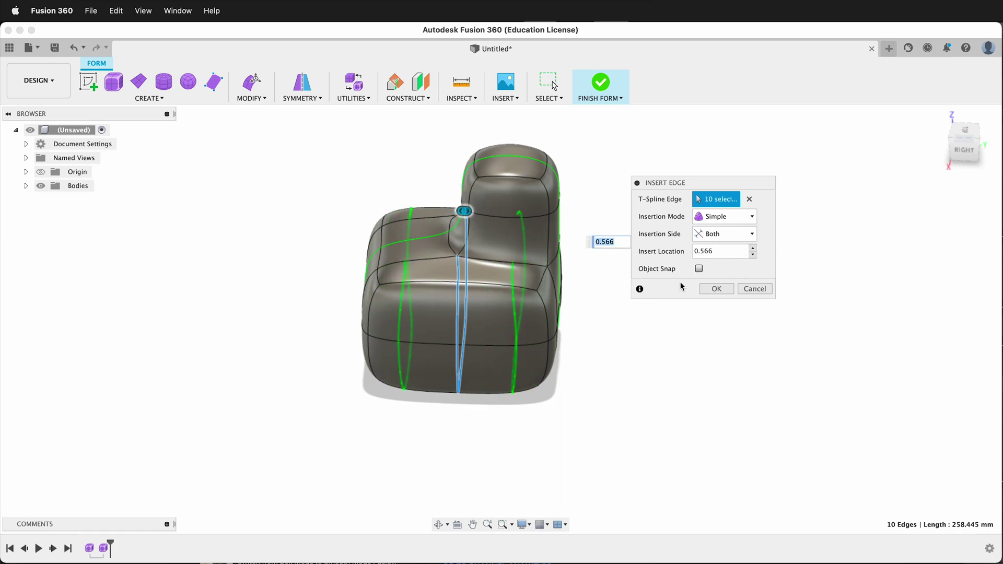
click(716, 288)
Insert points in Simple mode to connect the dead-ended edge on the low top section across to the symmetry line
shift+middle_drag(441, 307, 476, 293)
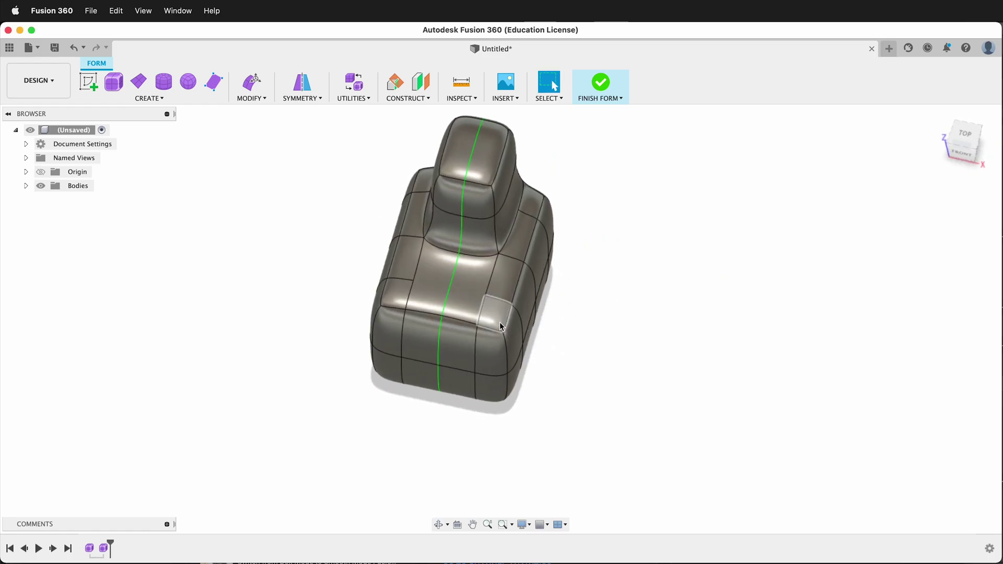
click(257, 104)
click(258, 159)
scroll(452, 256, up, 2)
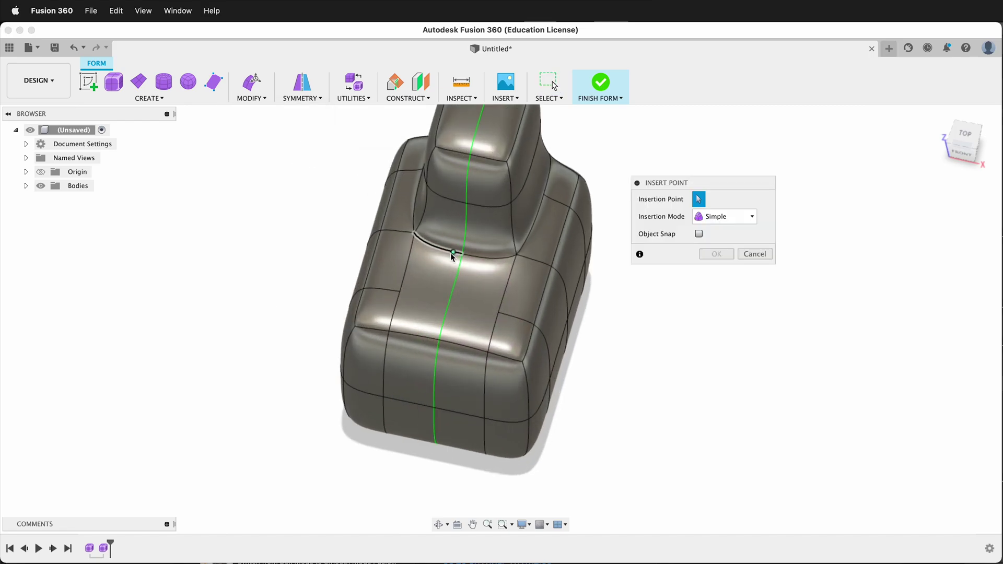
click(498, 312)
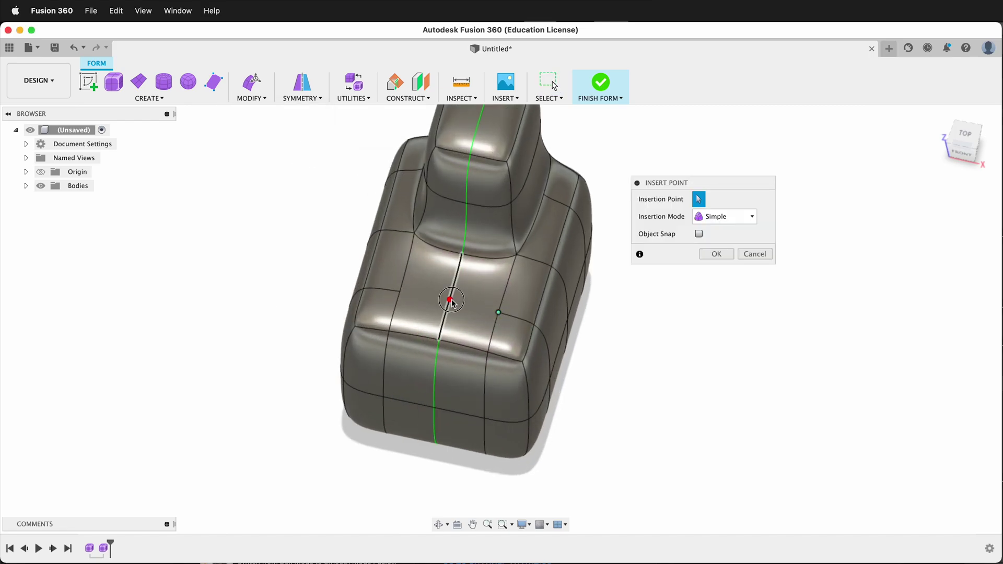
click(450, 300)
click(716, 254)
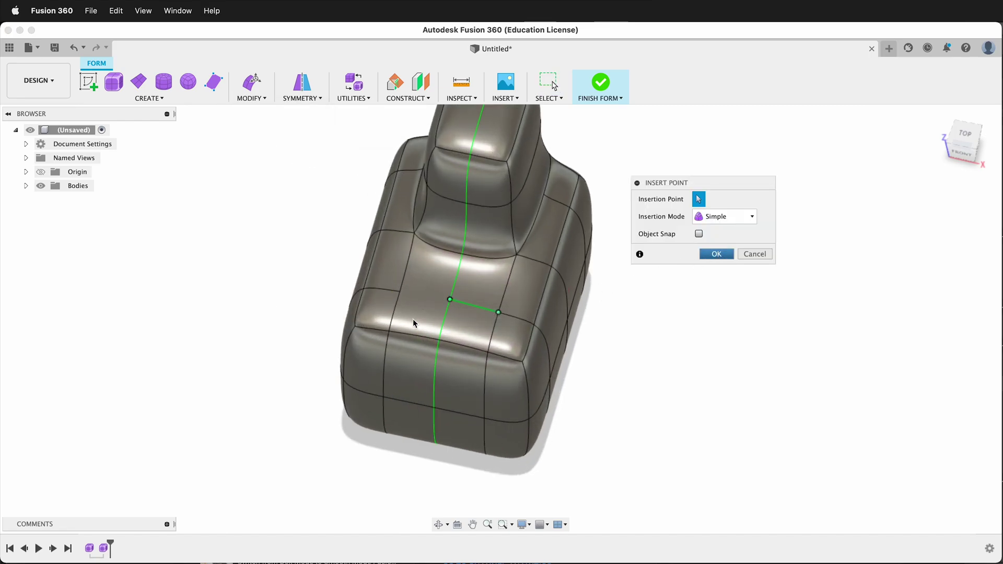
click(723, 255)
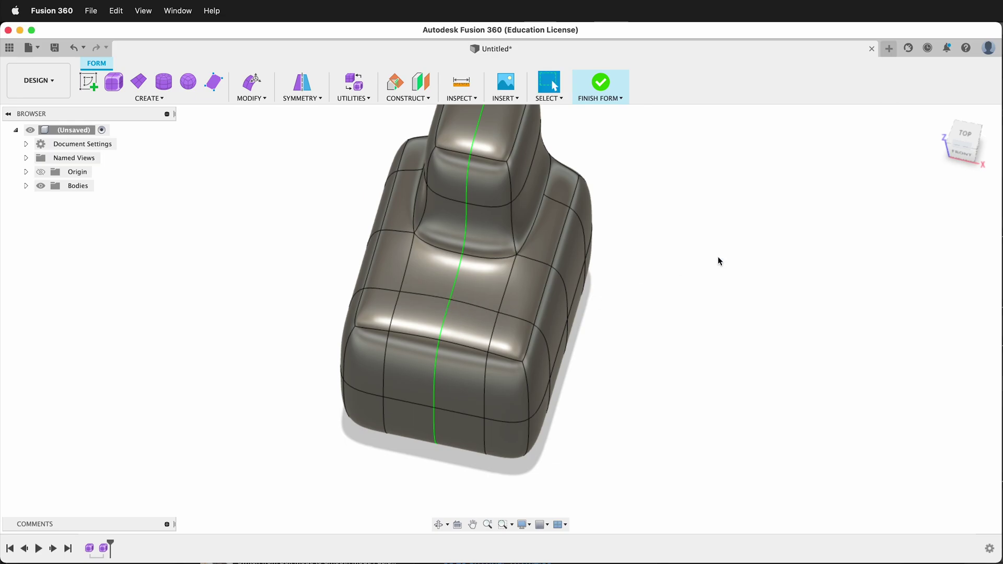
Insert four points in Simple mode from the dead-ended edge at the protrusion's base, up its side and over to the symmetry line on top
click(263, 99)
click(286, 161)
shift+middle_drag(397, 251, 548, 259)
click(560, 247)
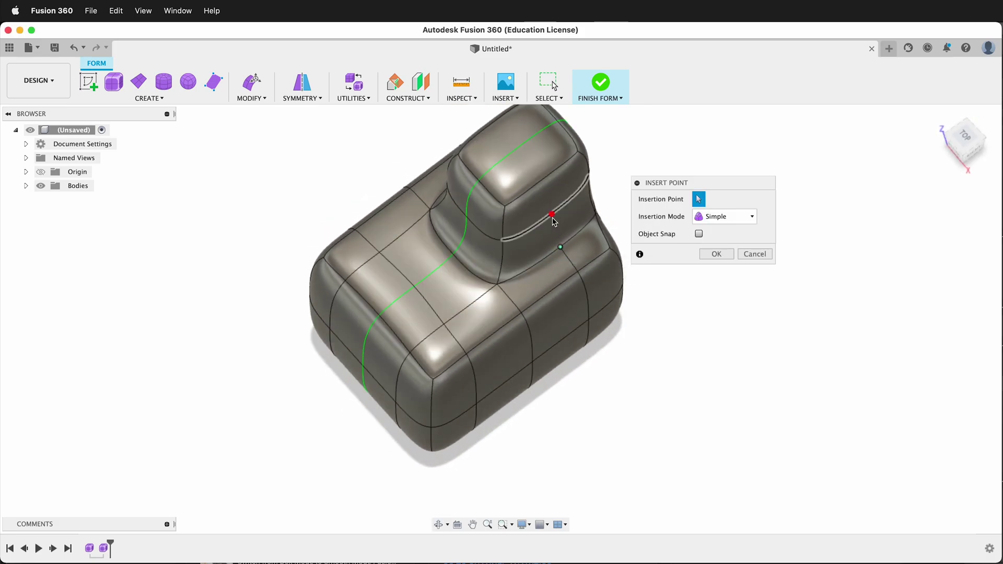
click(552, 215)
click(544, 179)
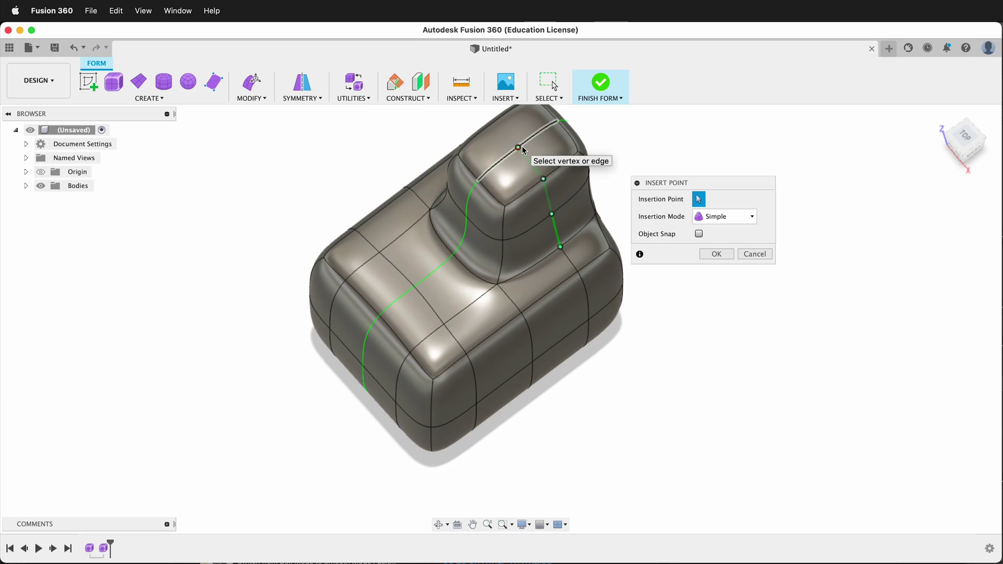
click(518, 147)
shift+middle_drag(577, 349, 528, 310)
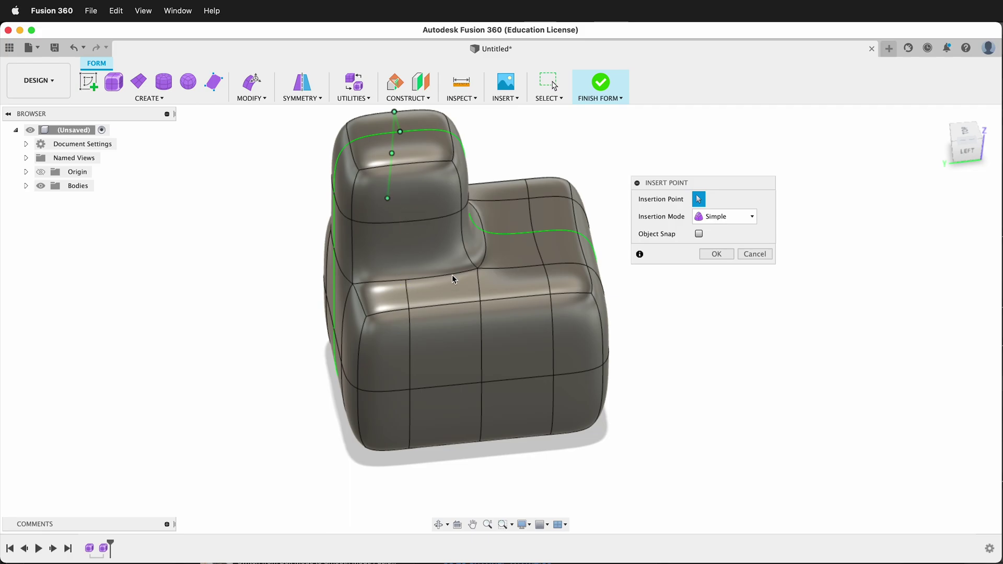
click(702, 258)
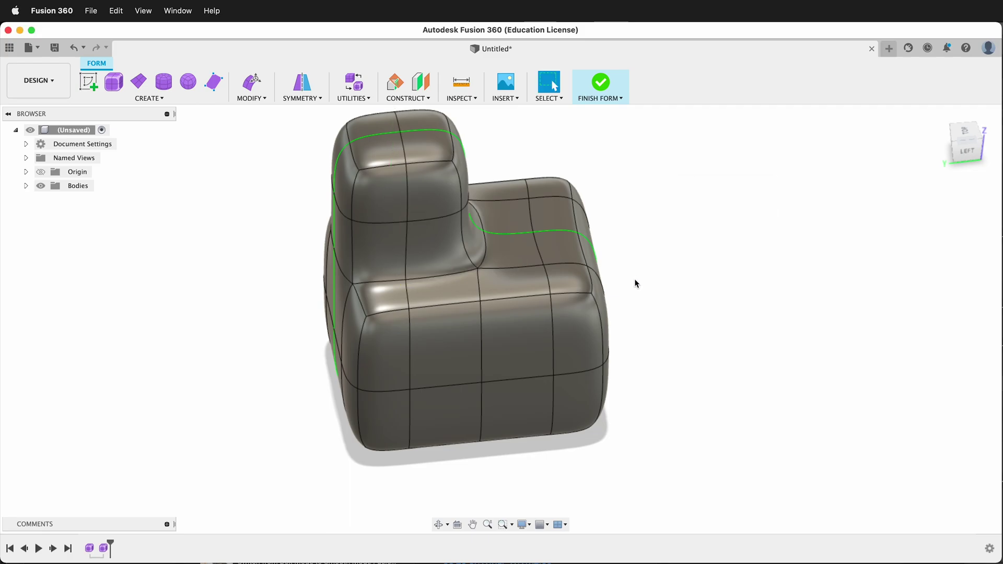
shift+middle_drag(634, 278, 819, 335)
middle_drag(499, 276, 512, 337)
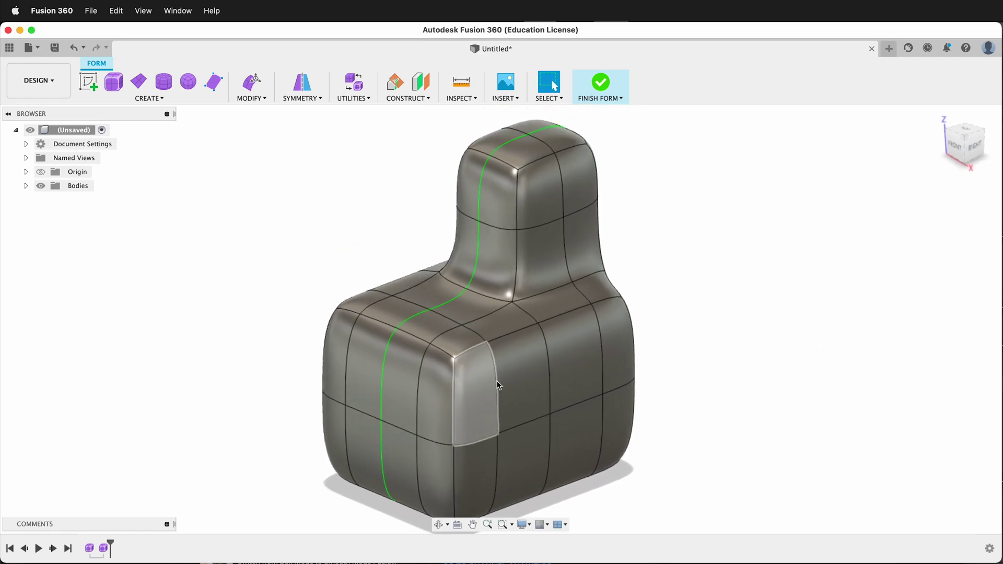
mouse_move(578, 392)
shift+middle_down()
mouse_move(343, 371)
mouse_move(240, 387)
mouse_move(355, 395)
mouse_move(466, 354)
mouse_move(587, 391)
shift+middle_up()
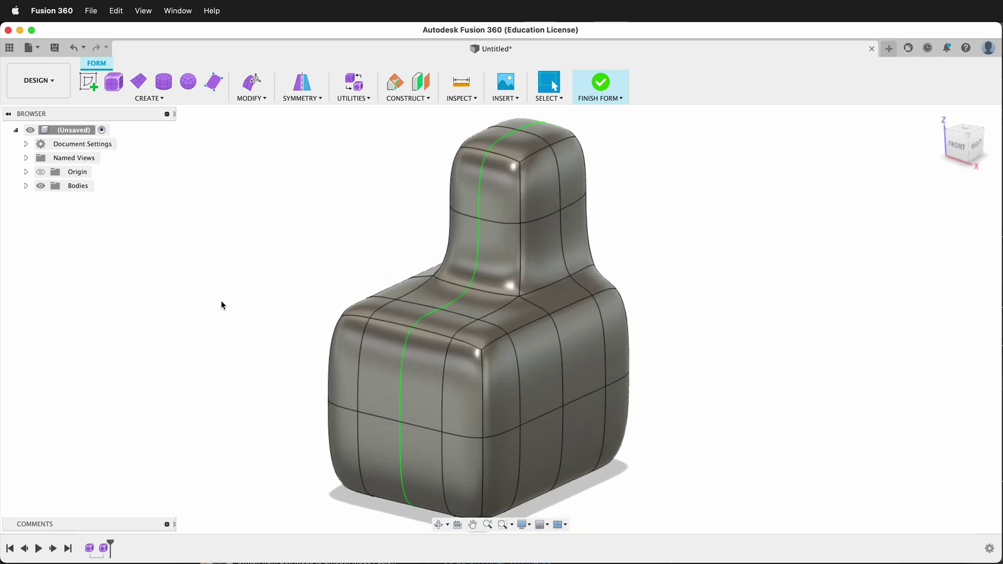